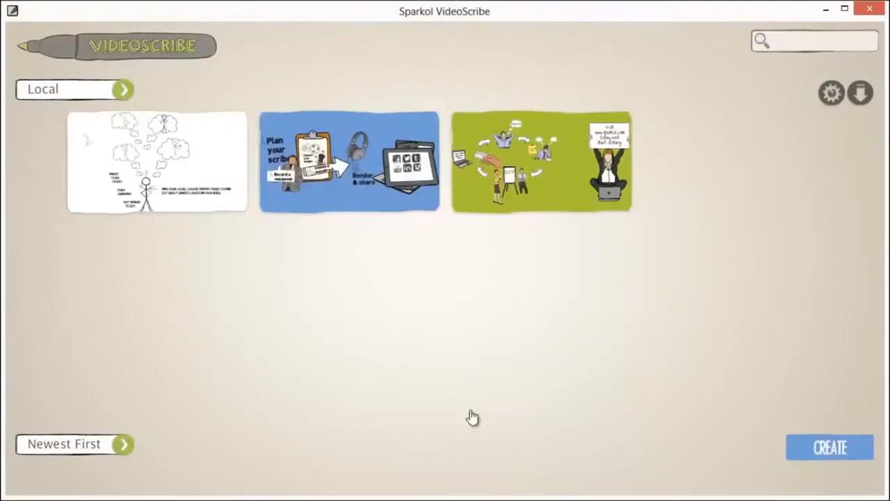
- Create a new scribe, dismiss the introductory guide and open the image library for adding a picture to the canvas
click(832, 448)
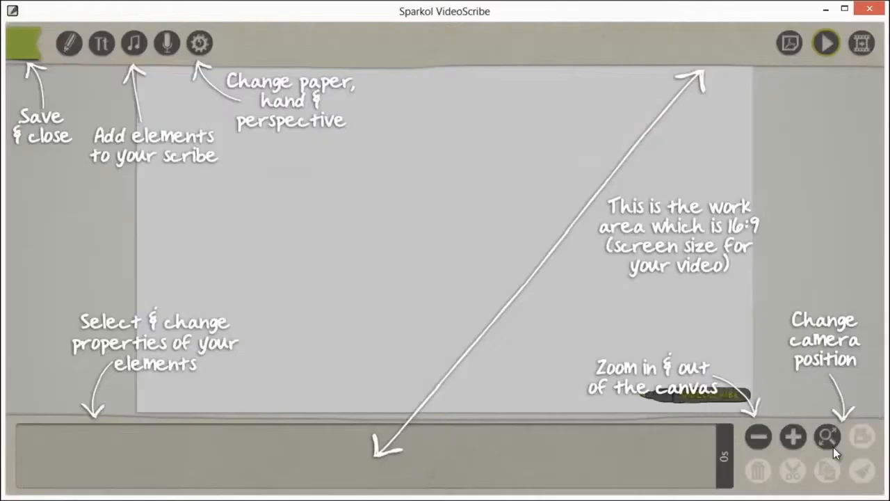
click(474, 232)
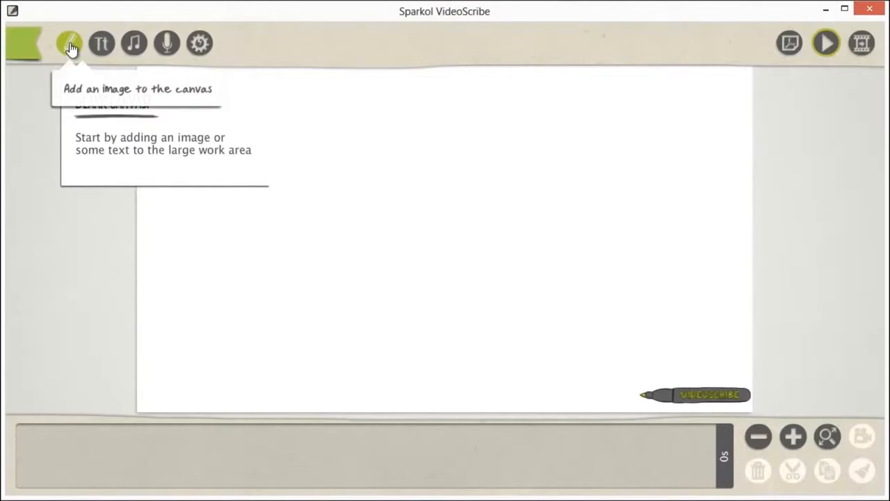
click(69, 46)
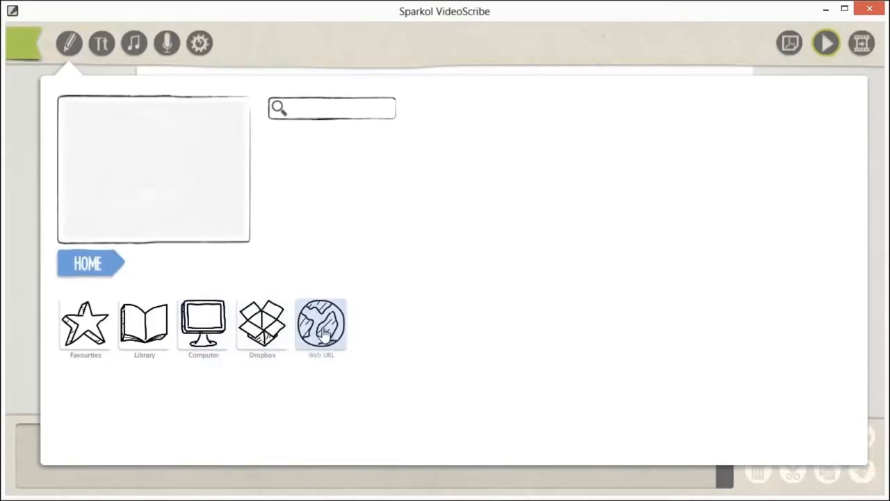
click(142, 329)
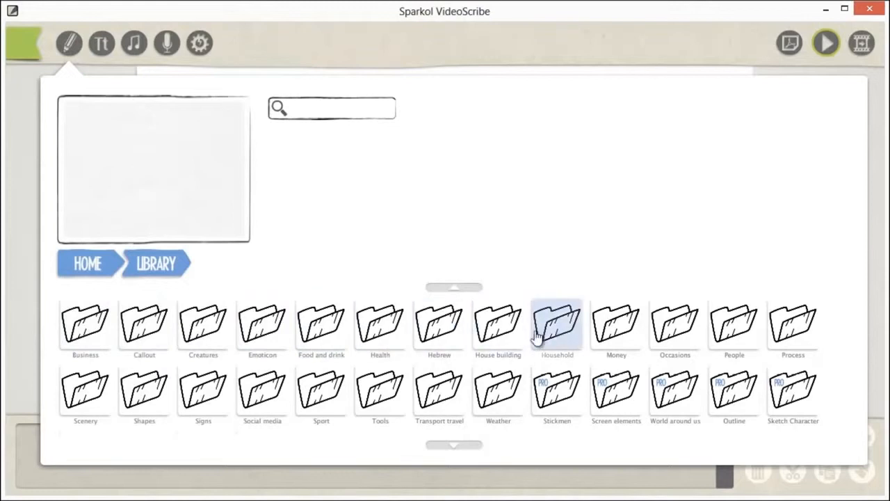
- Browse the People, Creatures and Callout image folders in the library
click(742, 331)
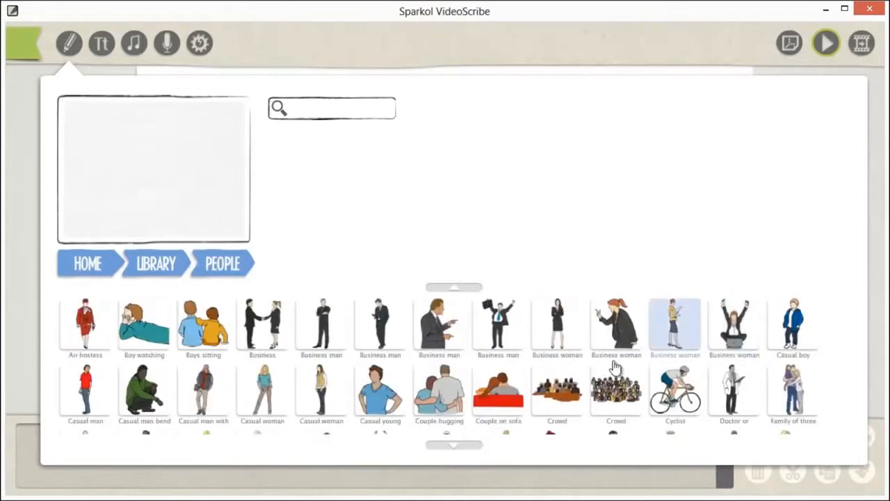
click(153, 265)
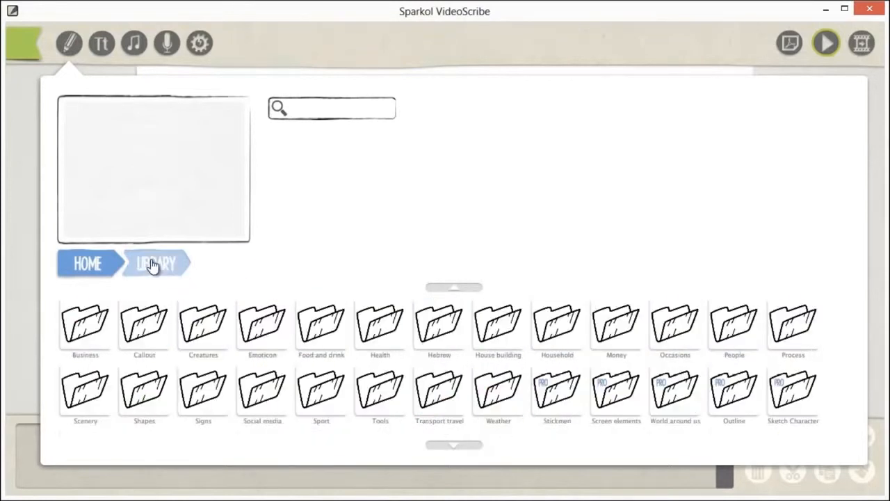
click(203, 328)
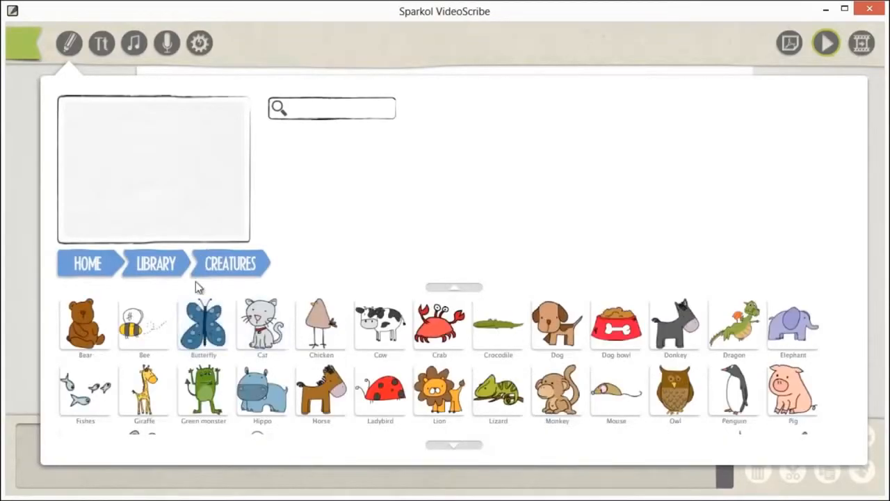
click(171, 270)
click(143, 331)
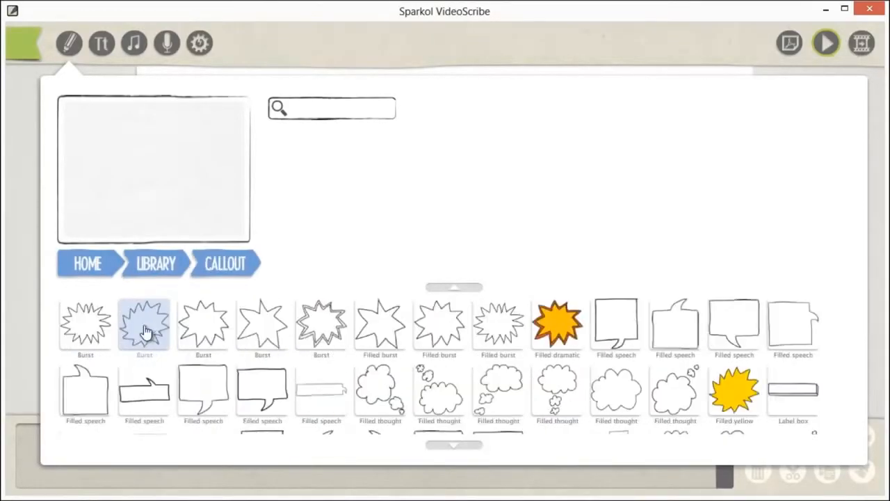
click(156, 273)
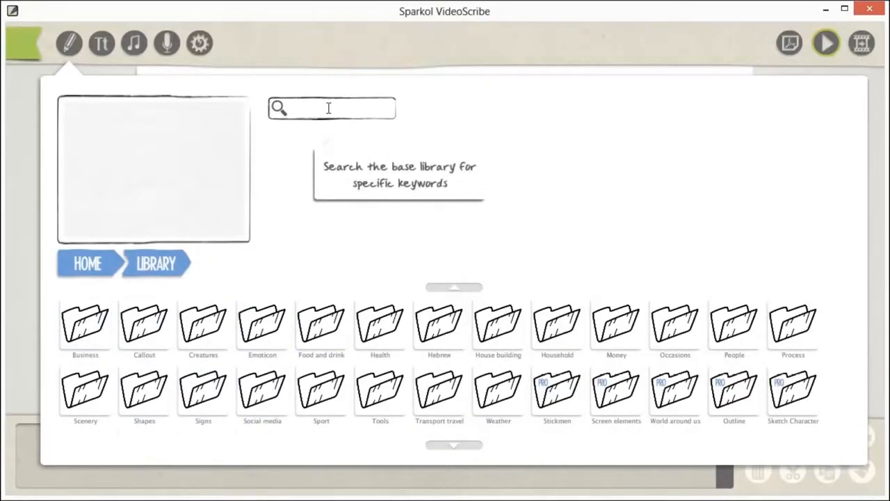
- Search the image library for "van" and add the White van (3D) image to the canvas, keeping it marked as a favourite
key(Return)
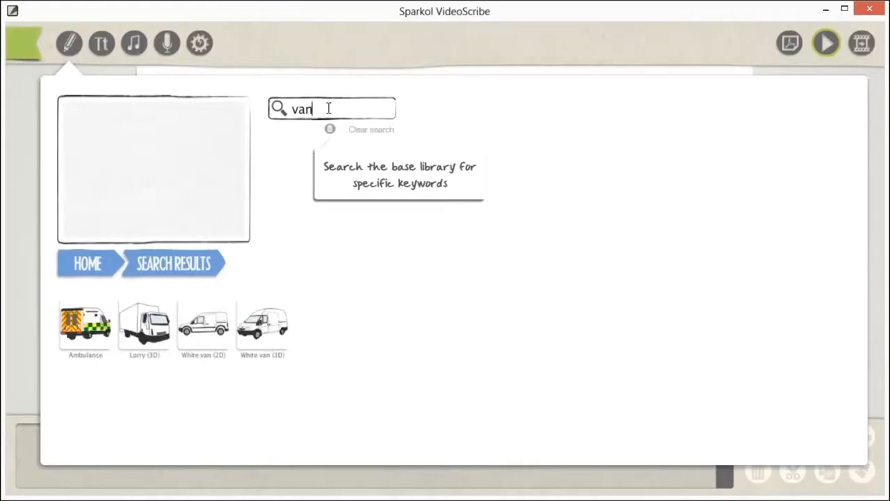
click(201, 325)
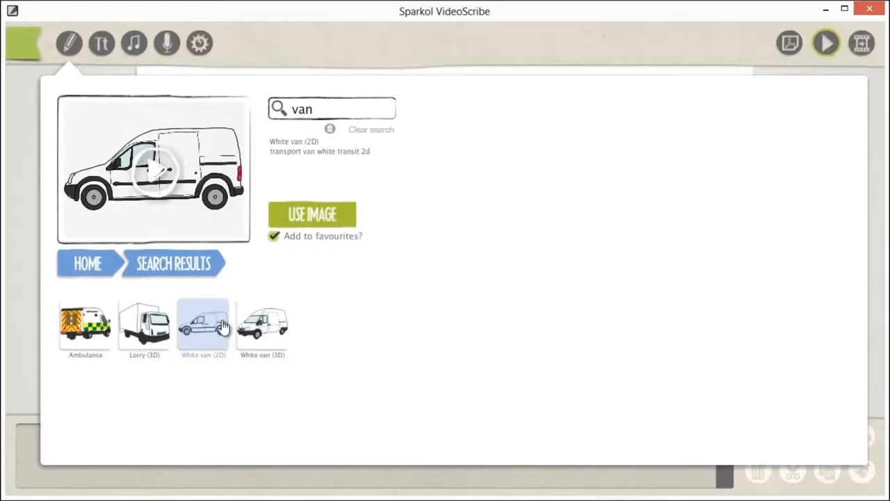
click(262, 328)
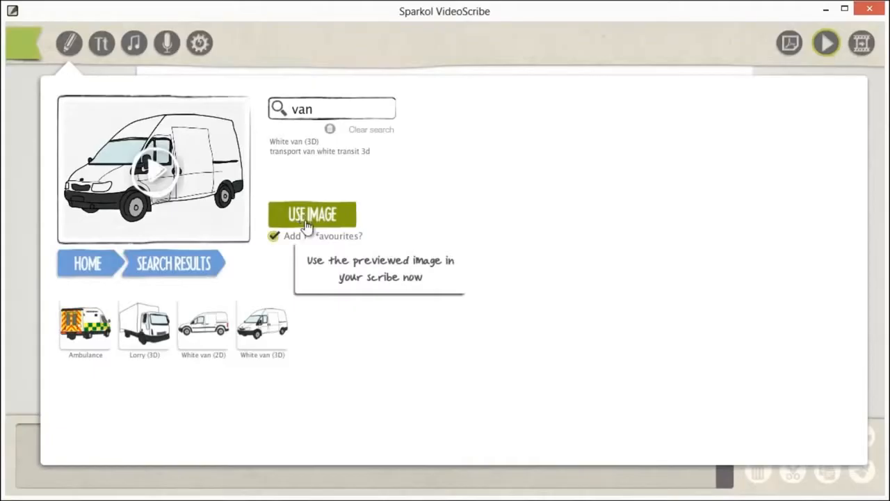
click(276, 240)
click(330, 243)
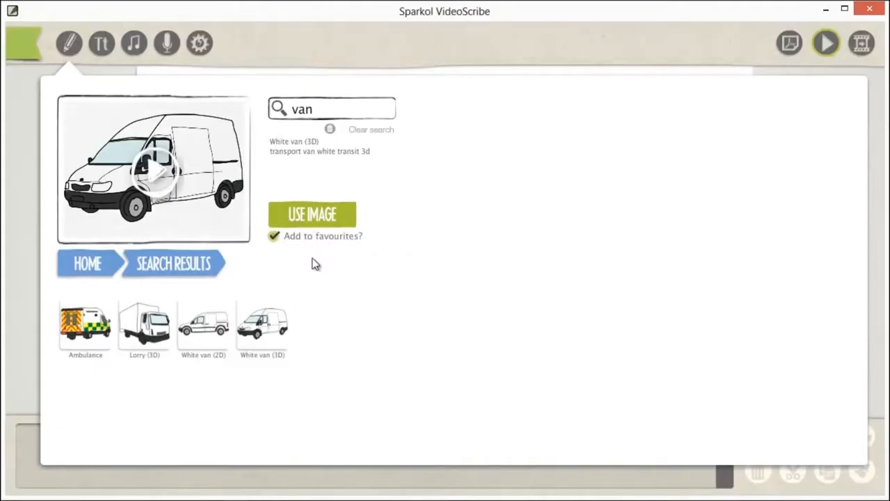
click(309, 215)
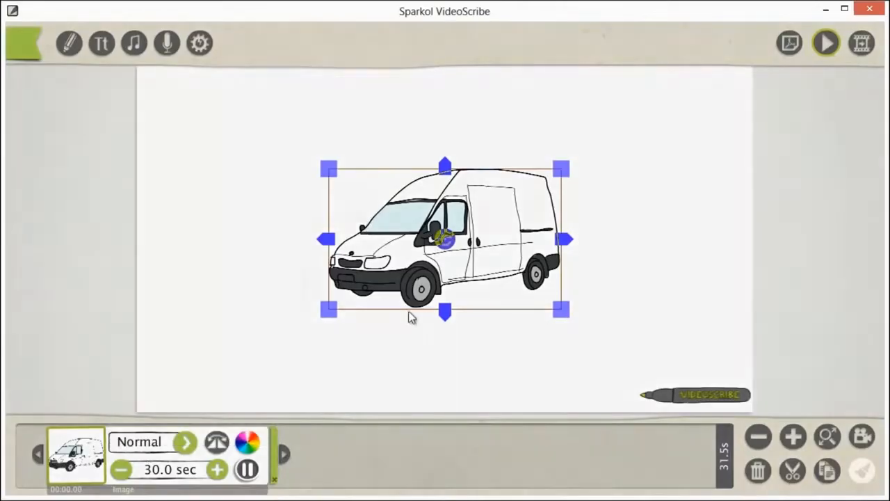
- Enlarge, slightly rotate and reposition the van image on the canvas, with its drawing time set to 10 seconds
click(297, 278)
click(381, 263)
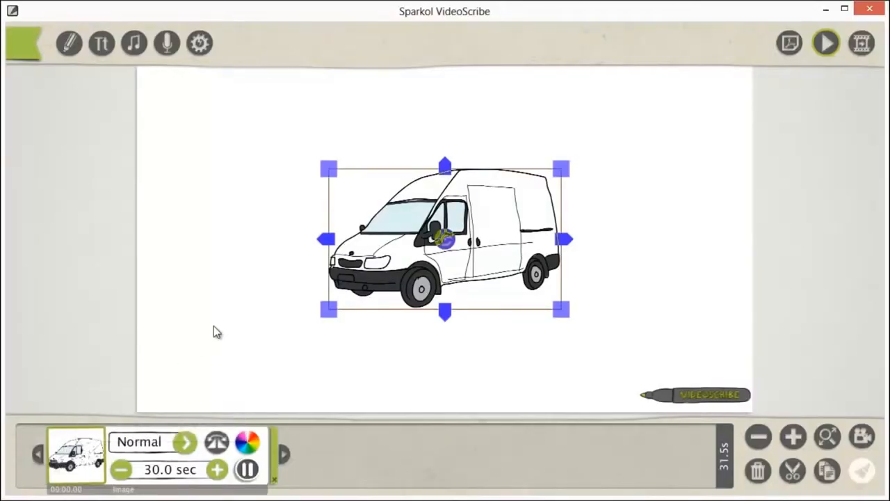
drag(335, 316, 284, 370)
drag(450, 244, 469, 245)
drag(526, 222, 496, 216)
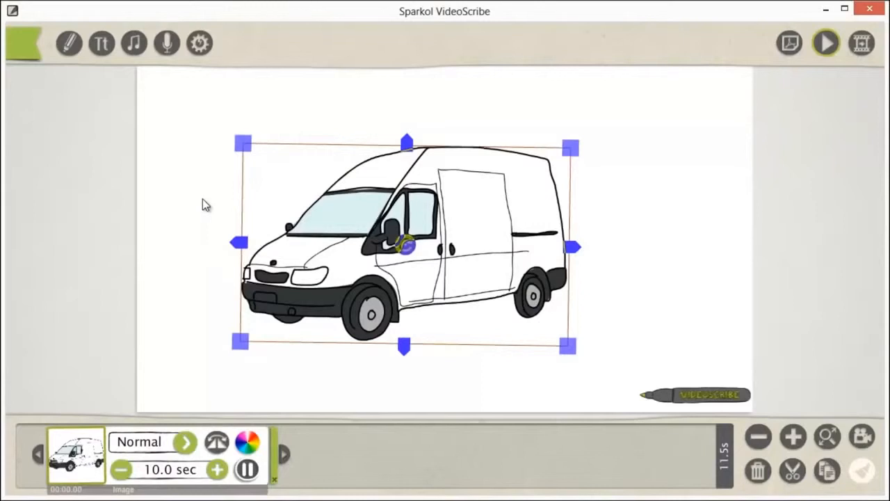
click(204, 200)
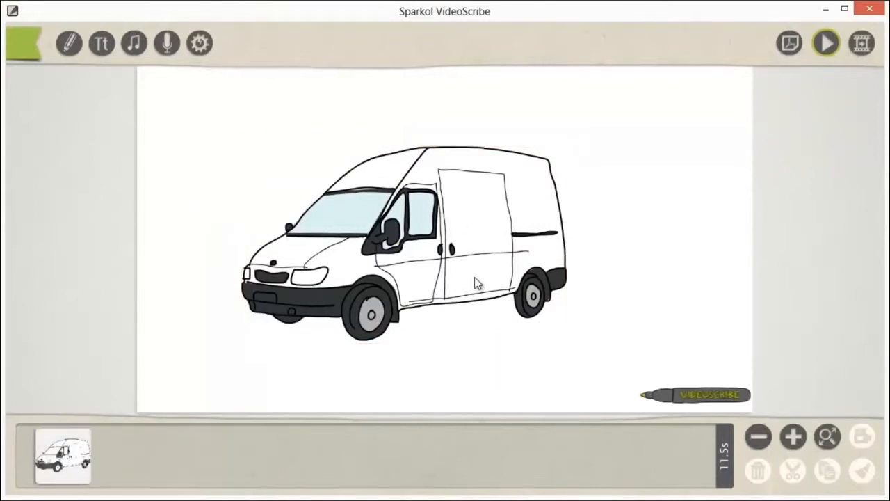
- Preview the scribe to check how the van is drawn, and return to the full van on the canvas
click(827, 47)
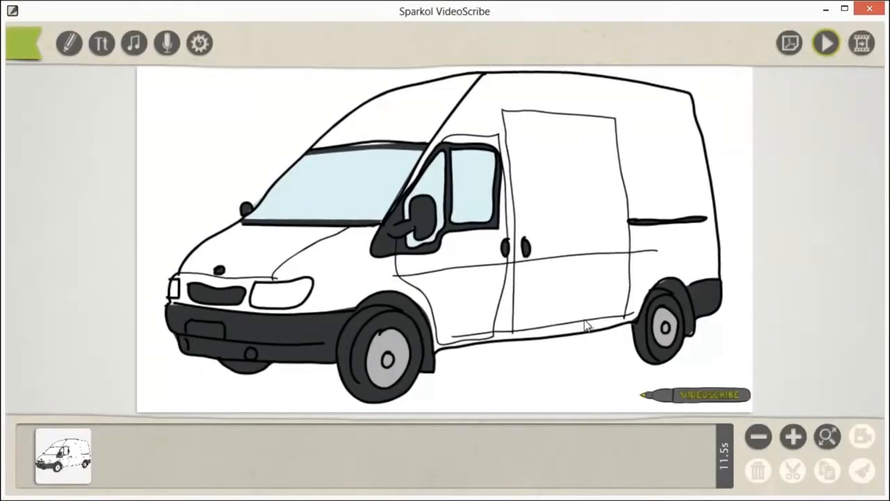
click(440, 137)
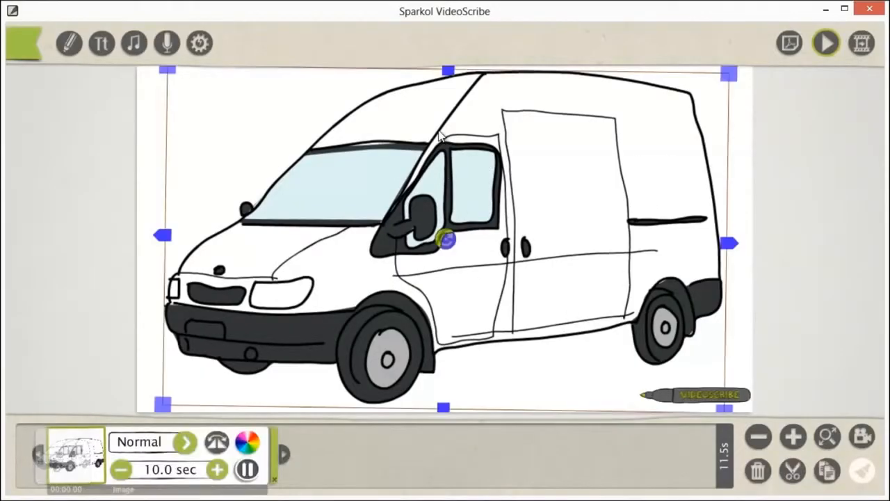
click(758, 438)
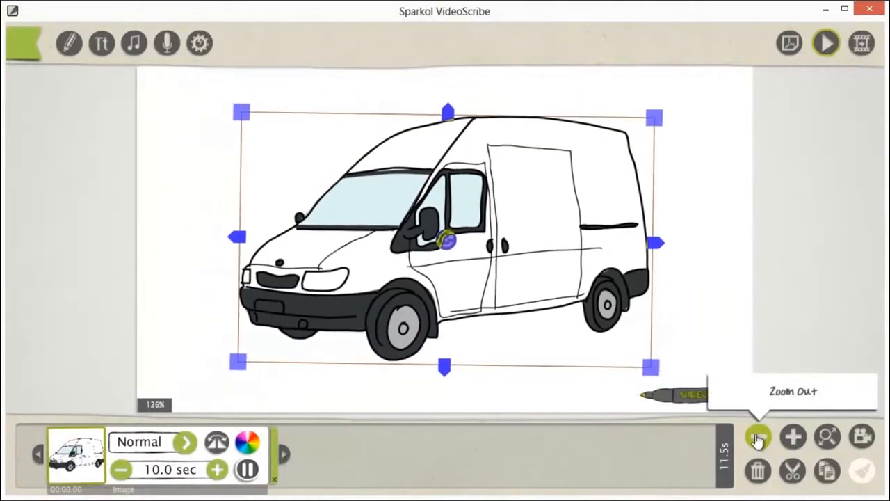
click(720, 295)
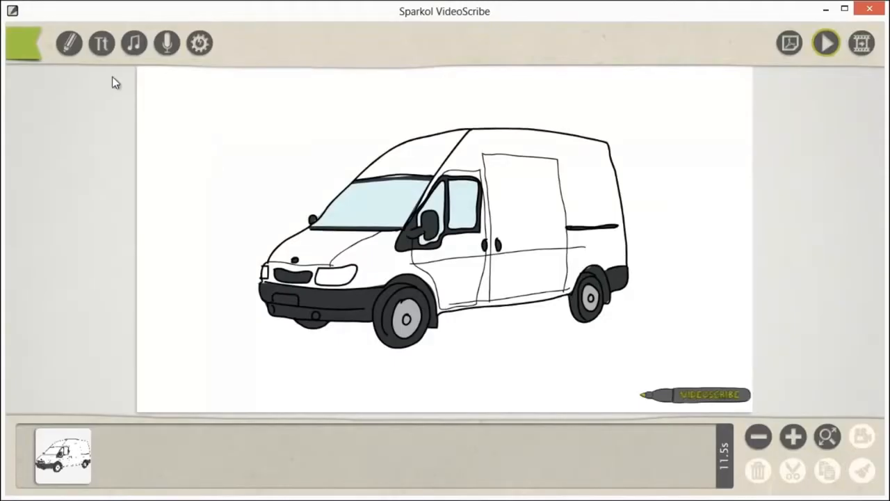
- Add the text "Need a reliable workman?" on two lines and place it on the upper side of the van
click(100, 46)
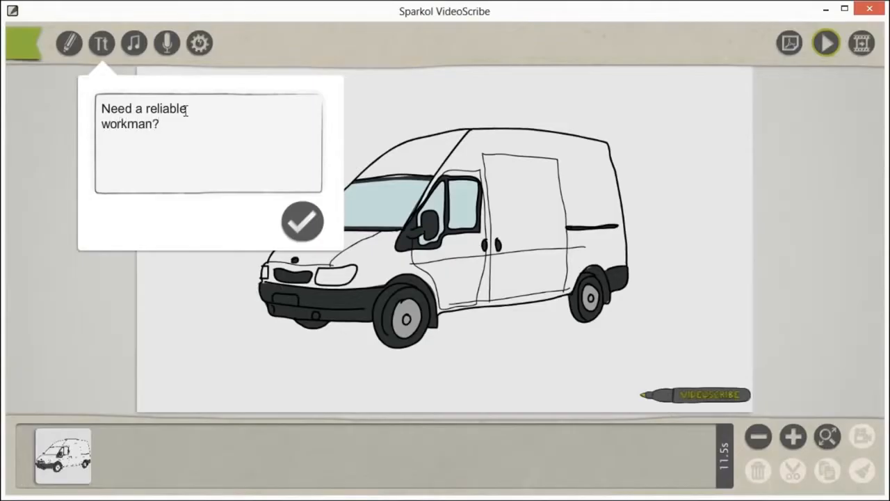
click(299, 220)
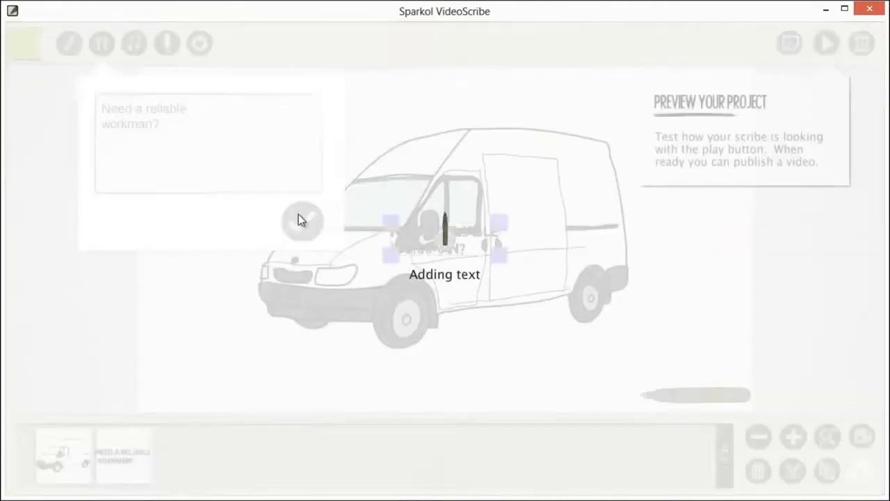
drag(473, 238, 576, 178)
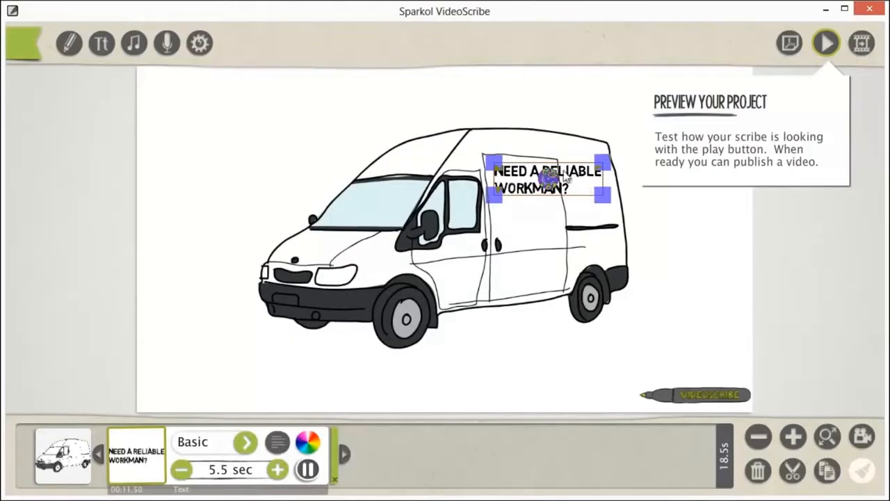
click(588, 137)
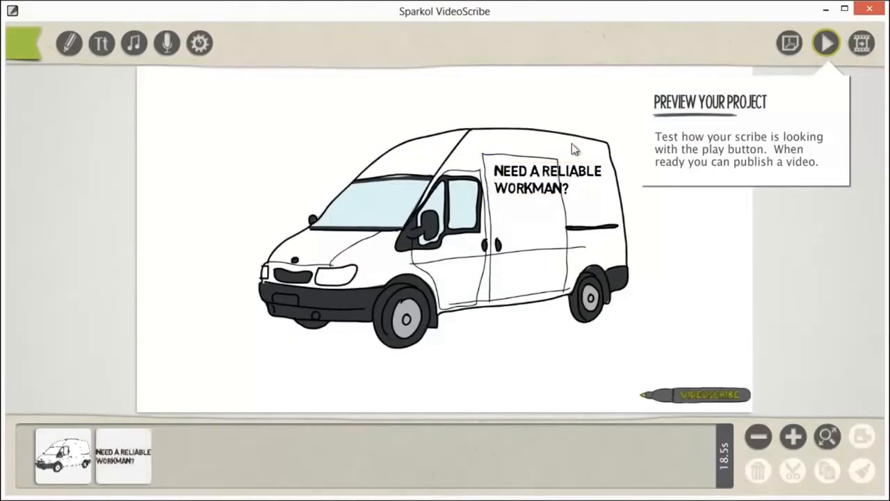
- Edit the slogan text so it breaks into three lines: "Need a", "reliable" and "workman?"
click(544, 178)
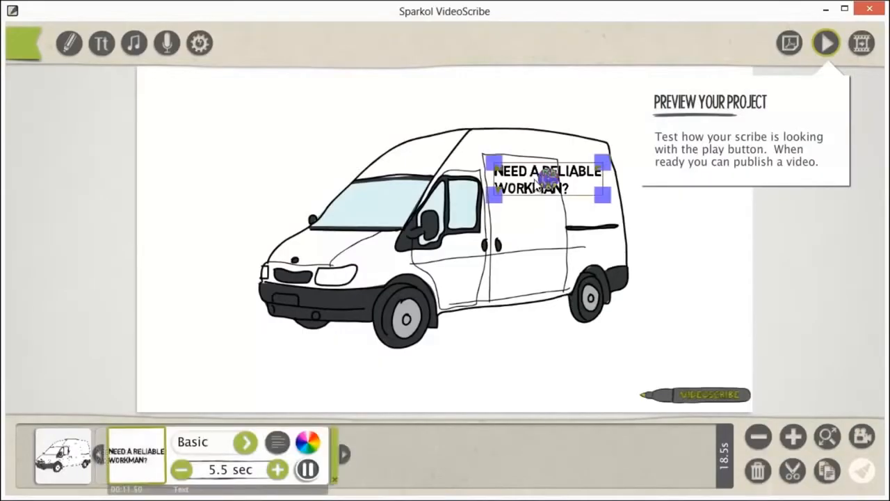
click(140, 450)
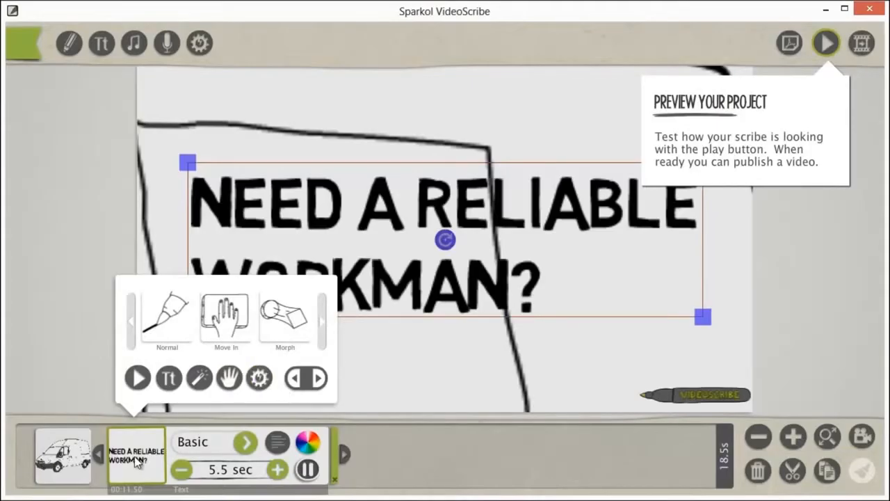
click(169, 378)
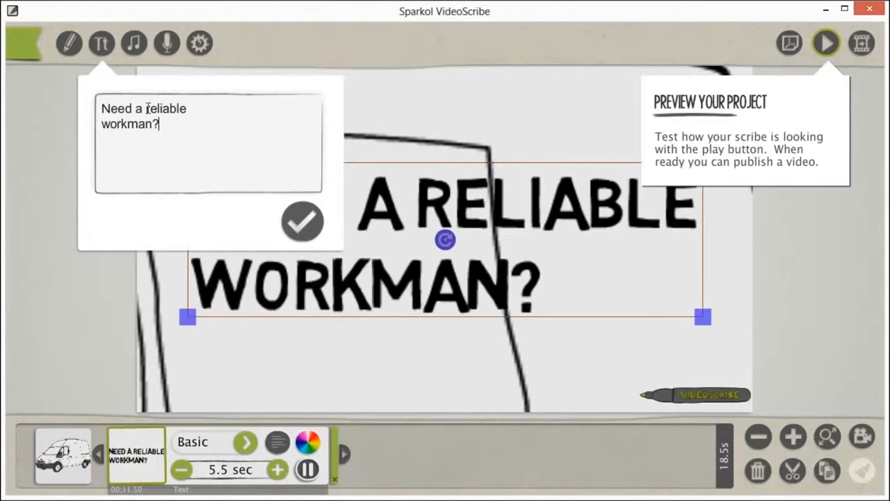
key(Return)
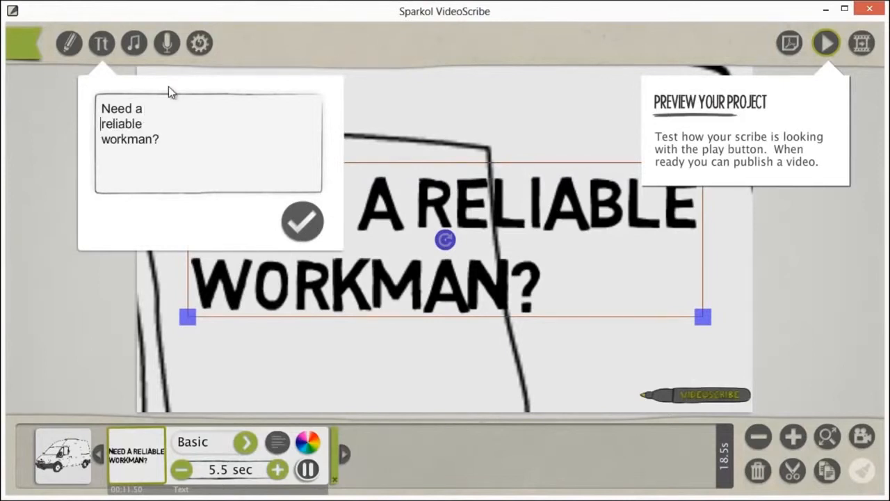
key(Delete)
text(r)
click(302, 218)
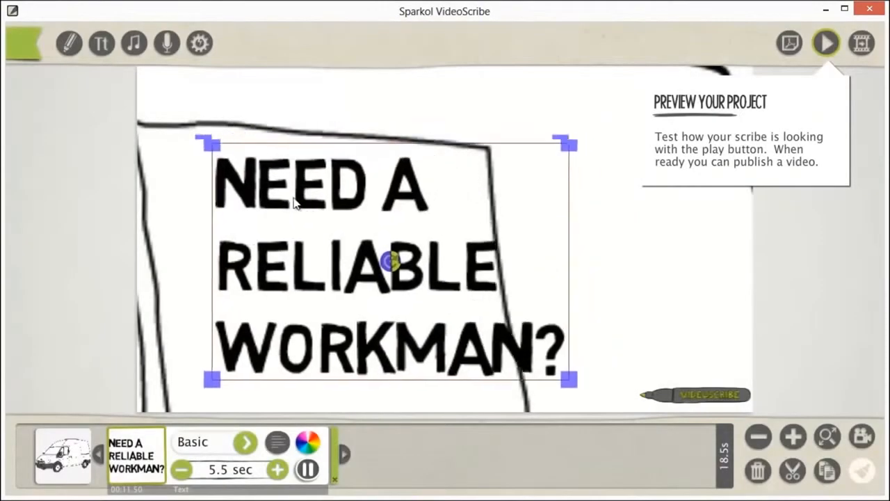
- Scale down the three-line slogan and position it inside the upper part of the van's side door panel
drag(294, 203, 266, 207)
drag(533, 149, 518, 170)
drag(370, 203, 348, 200)
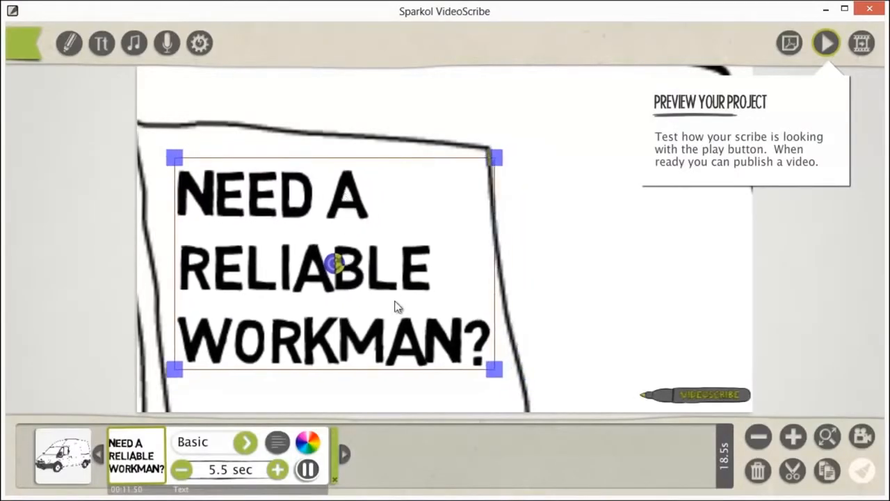
click(758, 437)
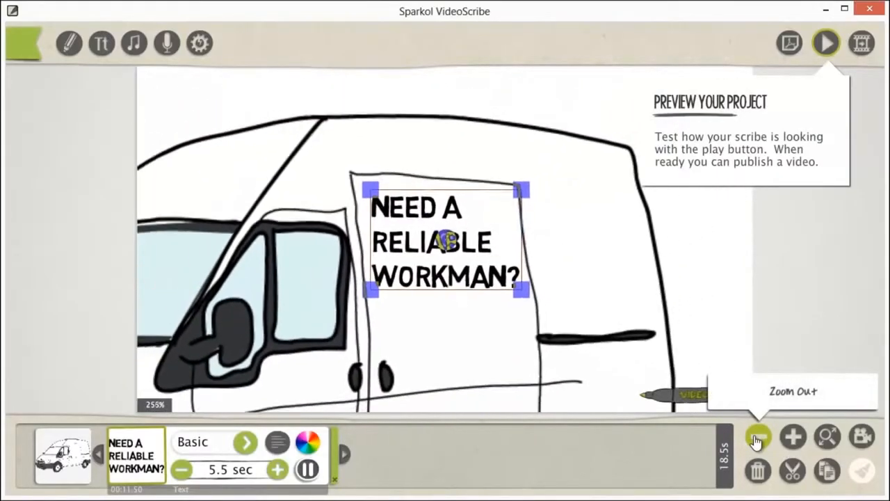
drag(436, 248, 508, 243)
click(669, 233)
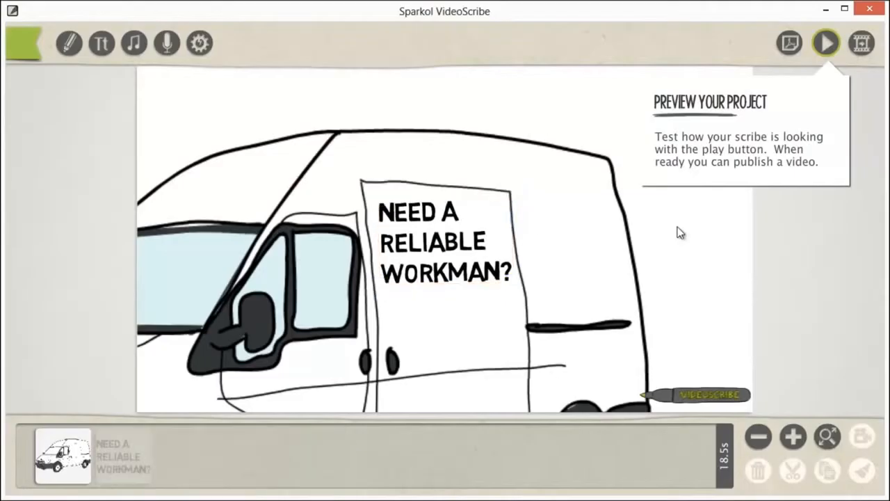
click(828, 437)
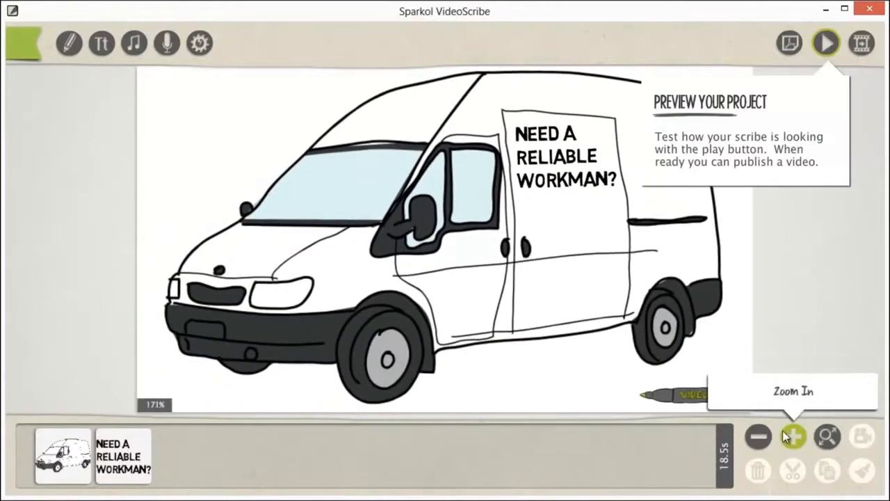
click(757, 435)
click(756, 435)
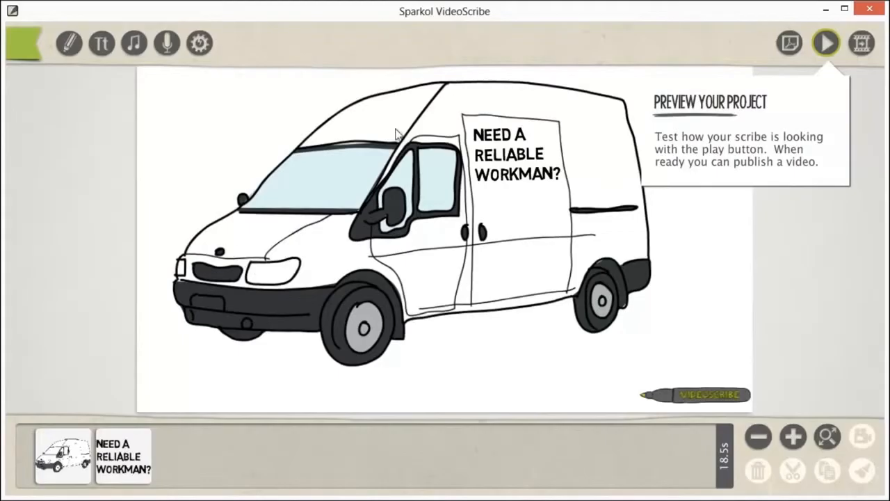
- Set the drawing time of the "Need a reliable workman?" slogan to 3.0 seconds
click(114, 467)
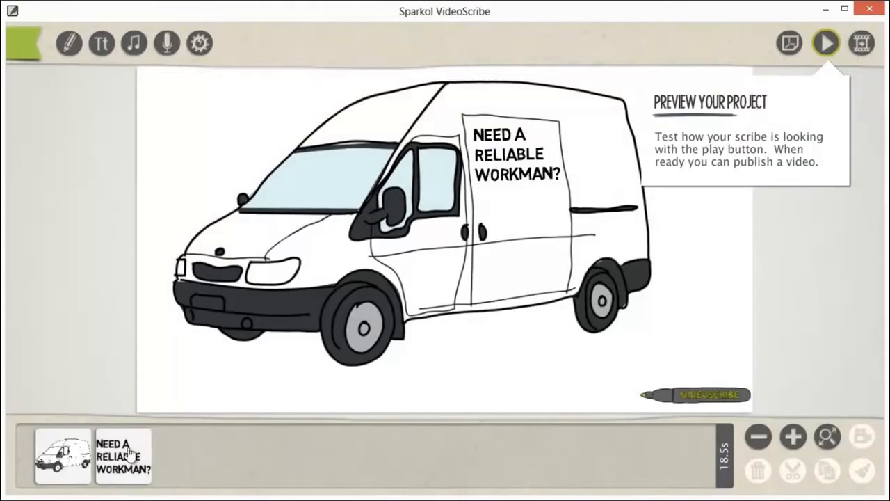
click(129, 452)
click(183, 472)
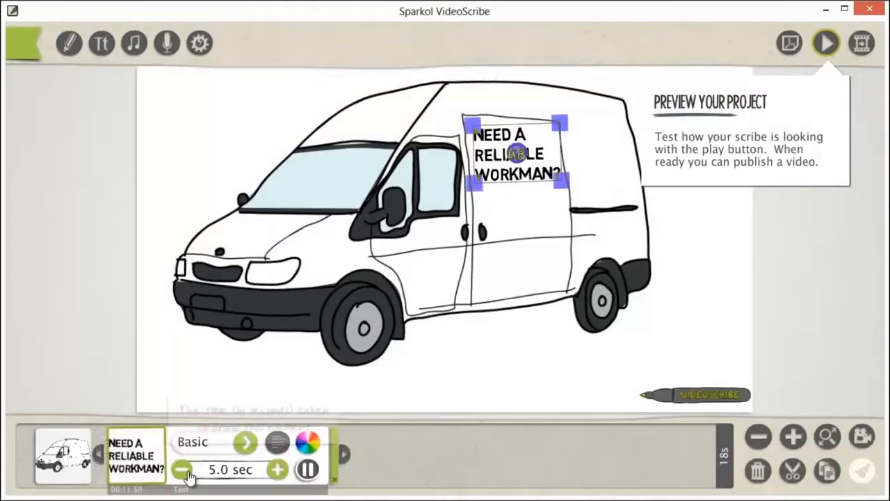
click(183, 472)
click(183, 471)
click(183, 472)
click(183, 471)
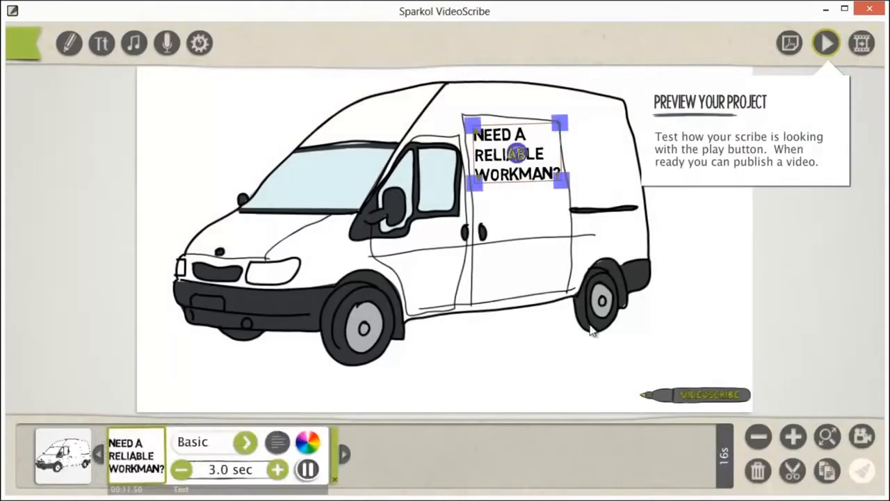
click(685, 327)
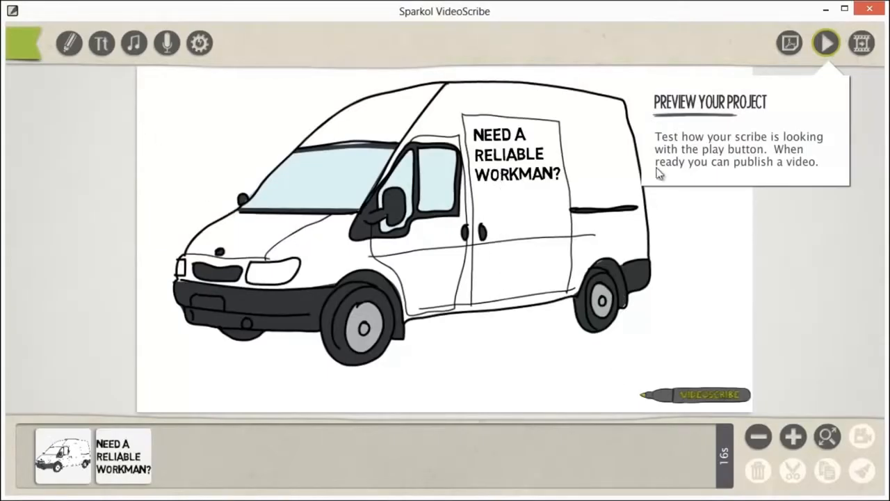
- Search the image library for "man" and add the "Workman/builder (no hat)" image to the scribe
click(69, 43)
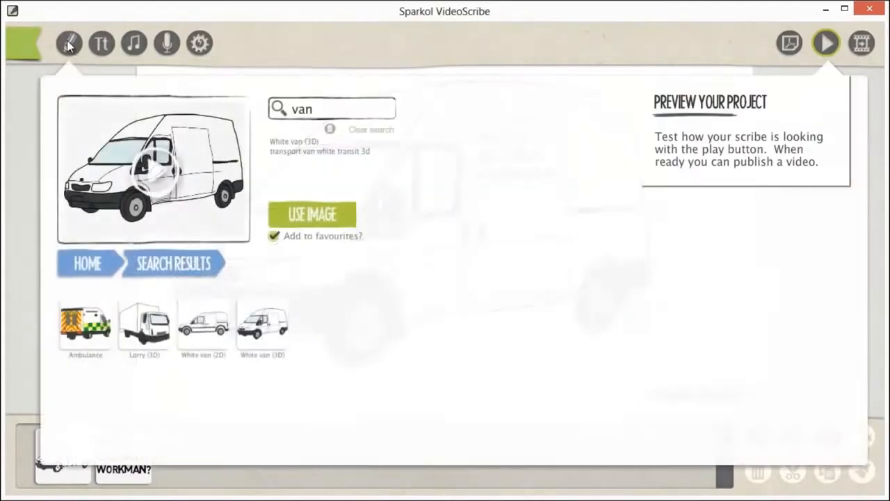
click(330, 111)
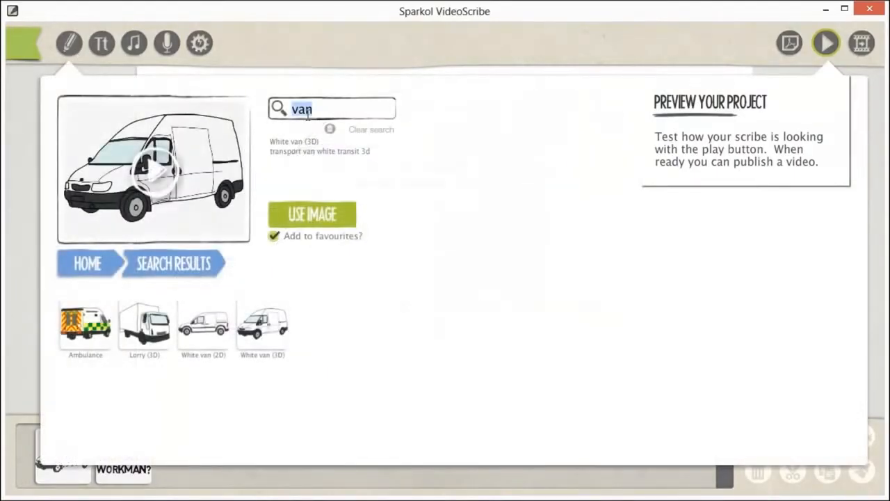
text(man)
key(Return)
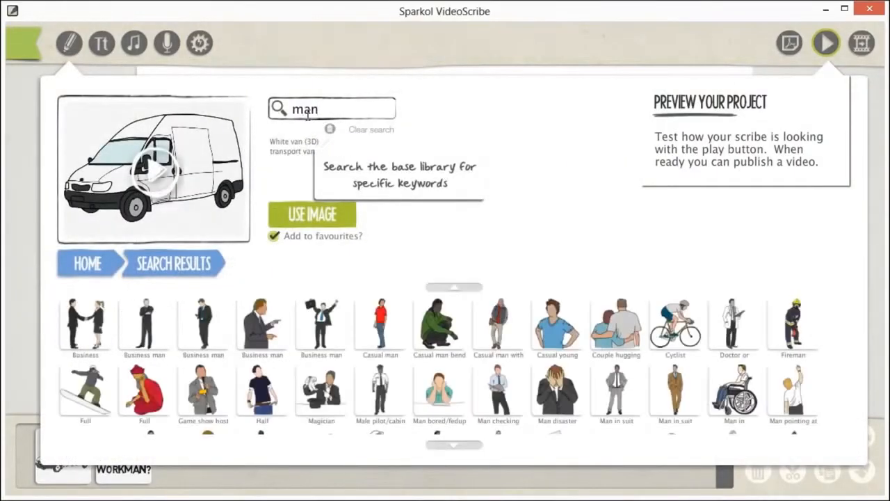
click(443, 449)
click(443, 449)
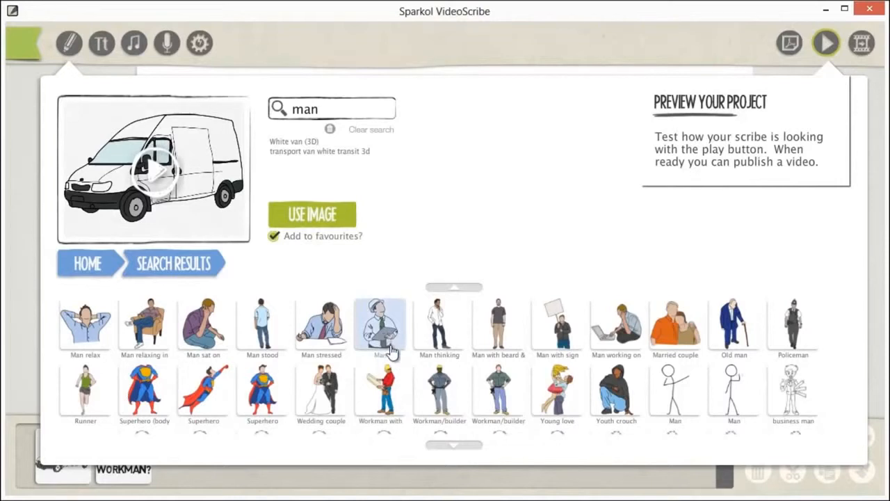
click(455, 447)
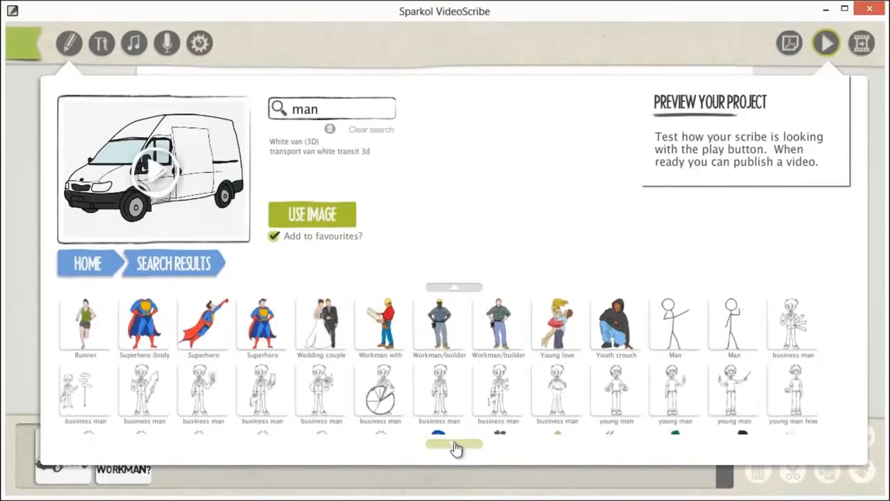
click(496, 330)
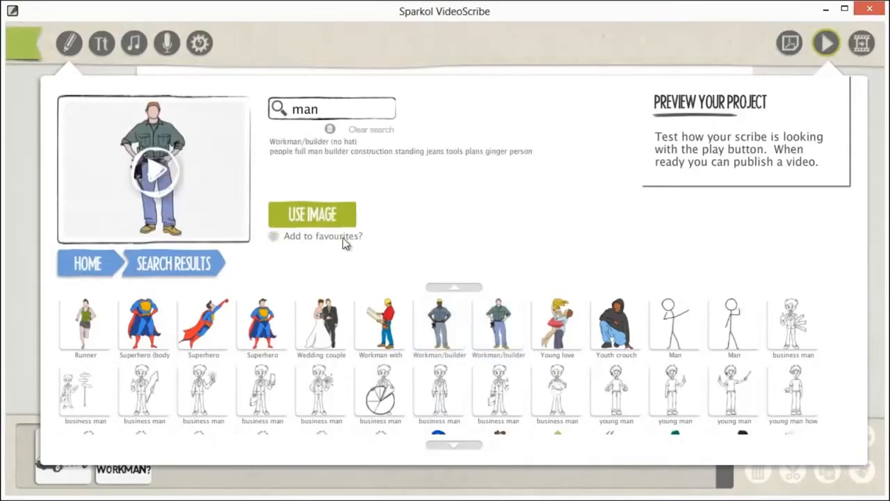
click(311, 215)
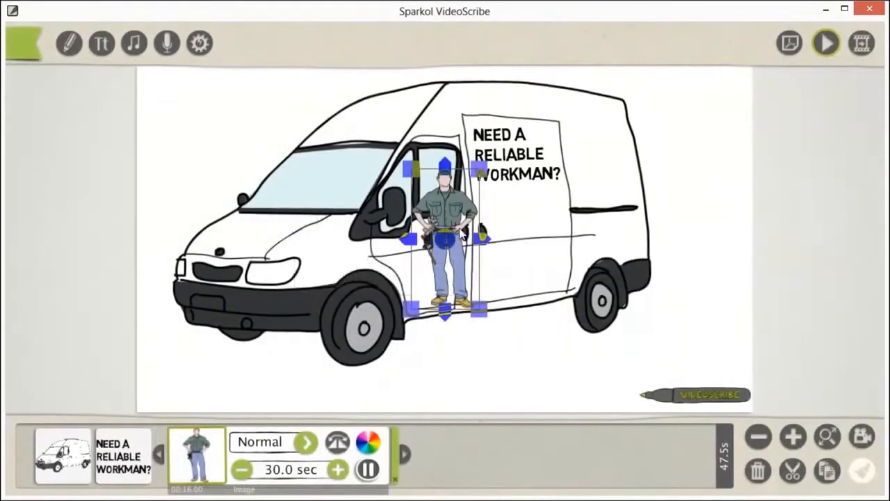
- Enlarge the workman to roughly the van's height and place him beside the rear of the van
drag(478, 167, 532, 113)
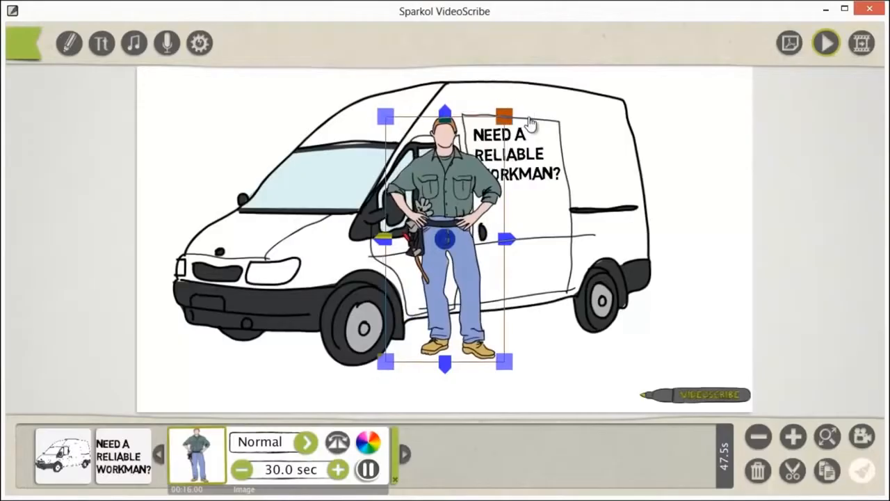
drag(464, 188, 673, 179)
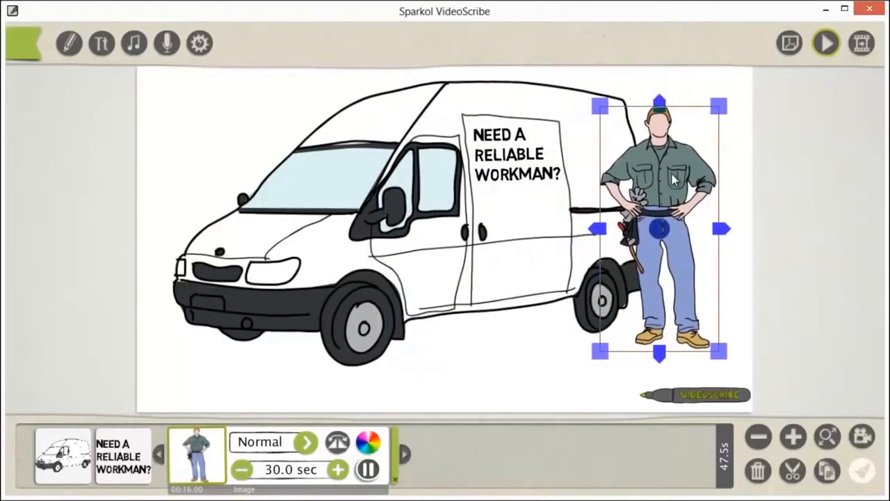
click(500, 357)
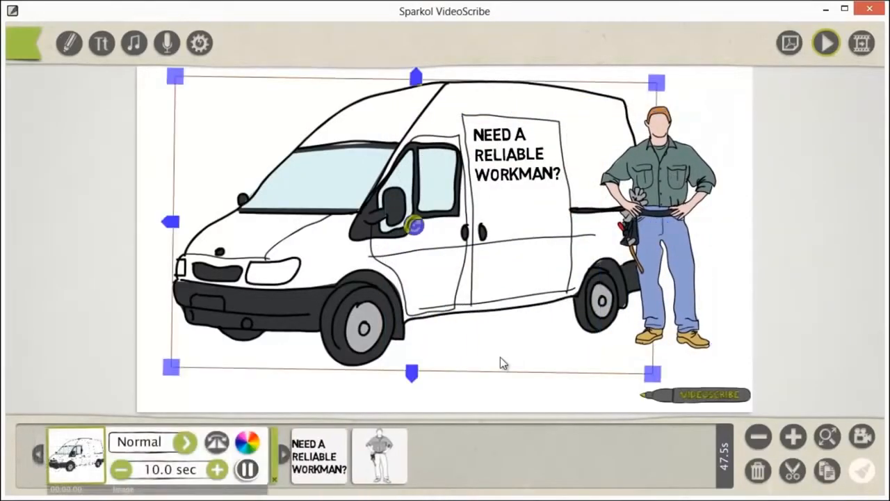
click(156, 256)
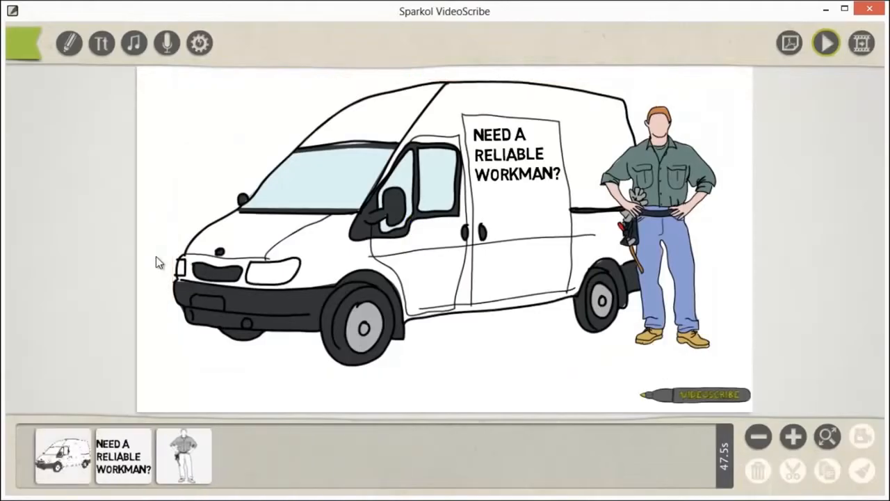
- Set the drawing time of the workman image to 5.0 seconds
click(692, 180)
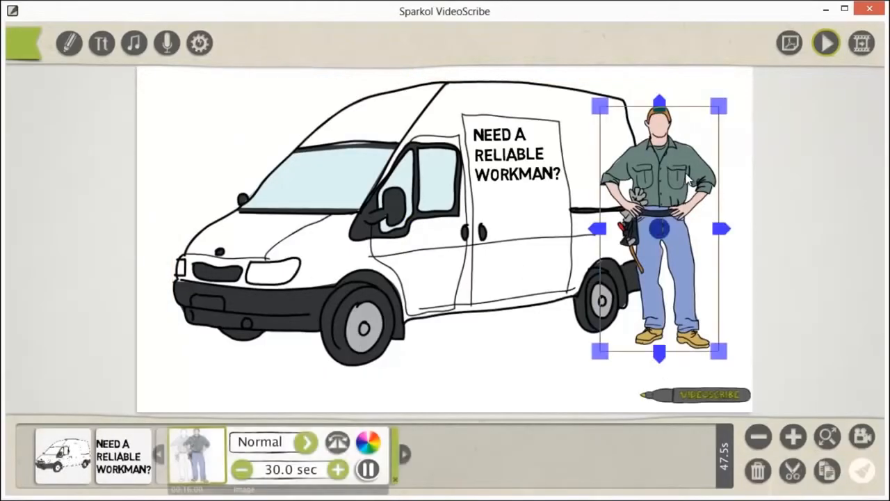
click(242, 471)
click(242, 471)
click(241, 471)
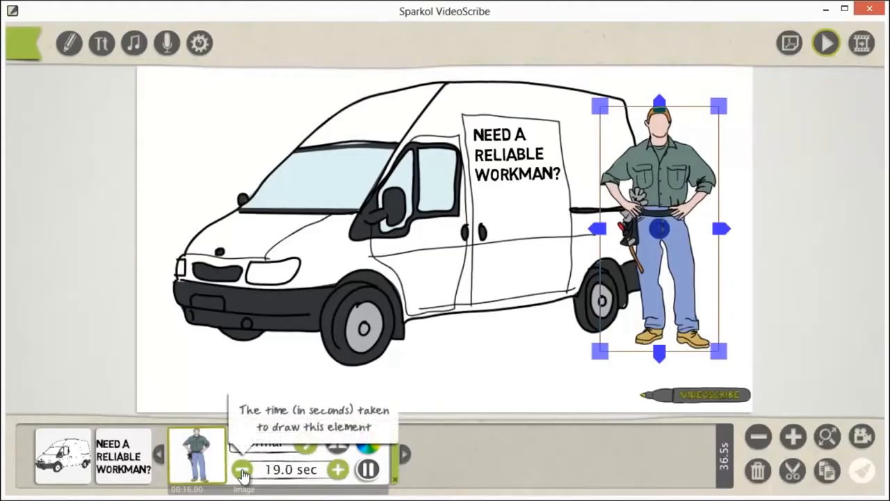
click(241, 470)
click(241, 471)
click(241, 470)
click(241, 471)
click(241, 471)
click(241, 471)
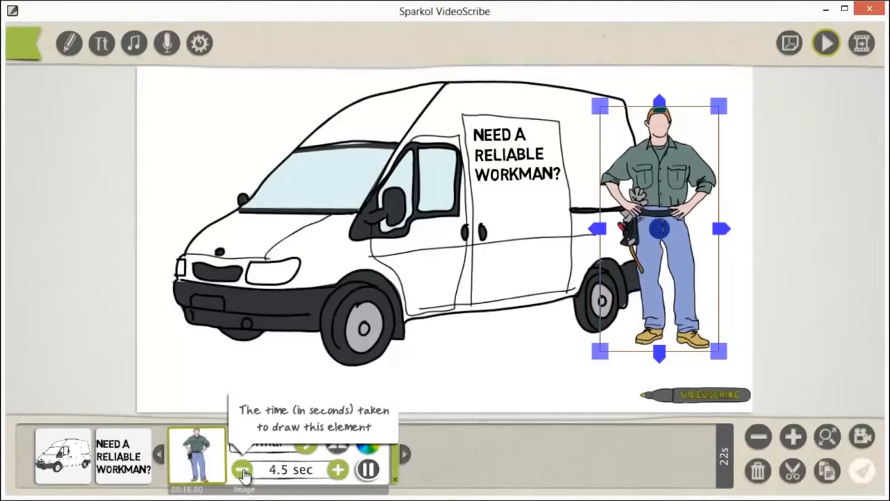
click(337, 470)
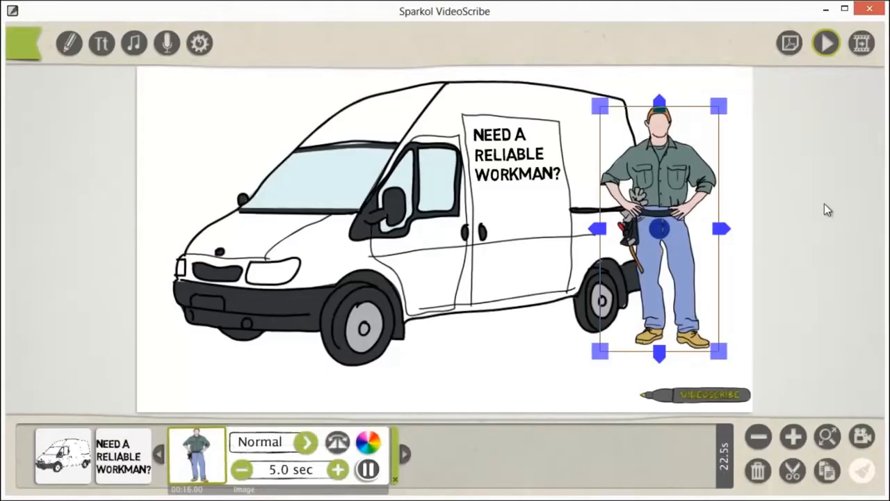
- Add two pauses after the van so the scribe waits before drawing the slogan
click(77, 452)
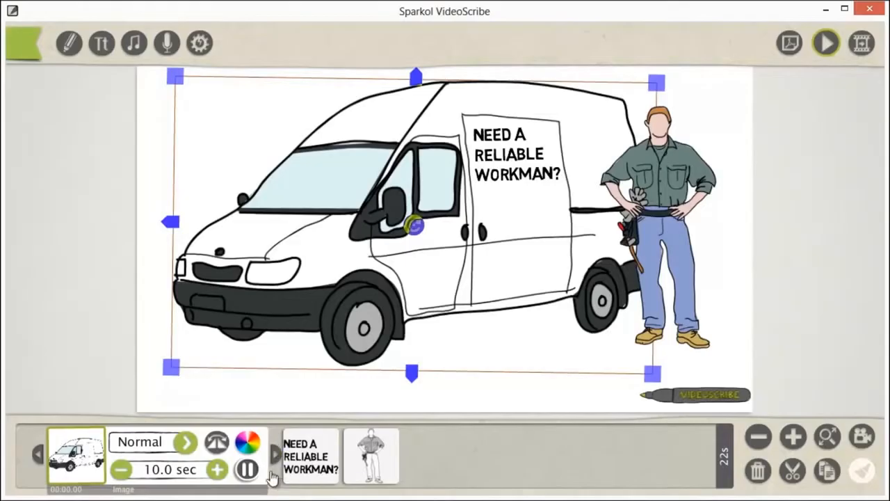
click(248, 471)
click(248, 472)
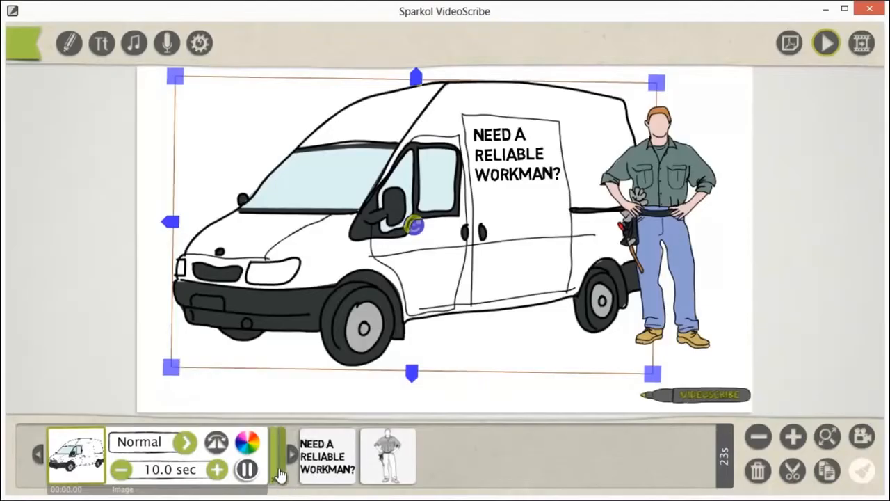
- Check the pauses set on the slogan, the workman and the van, and preview the whole scribe
click(318, 467)
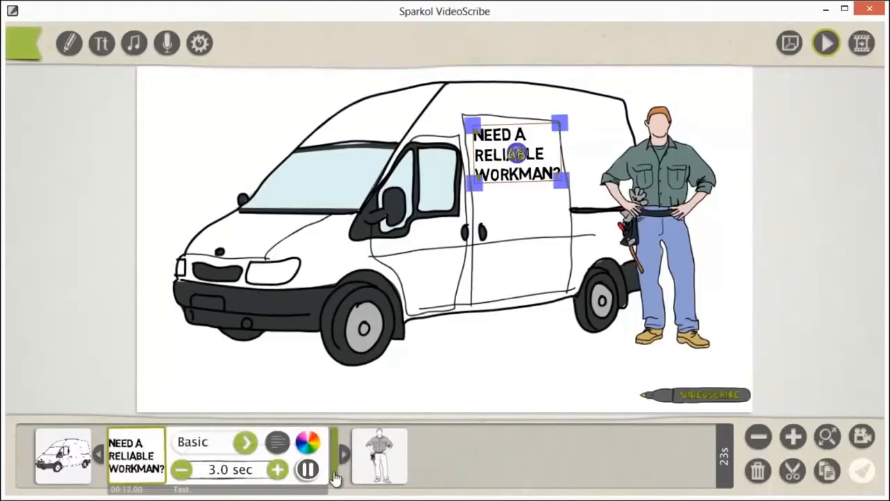
click(369, 462)
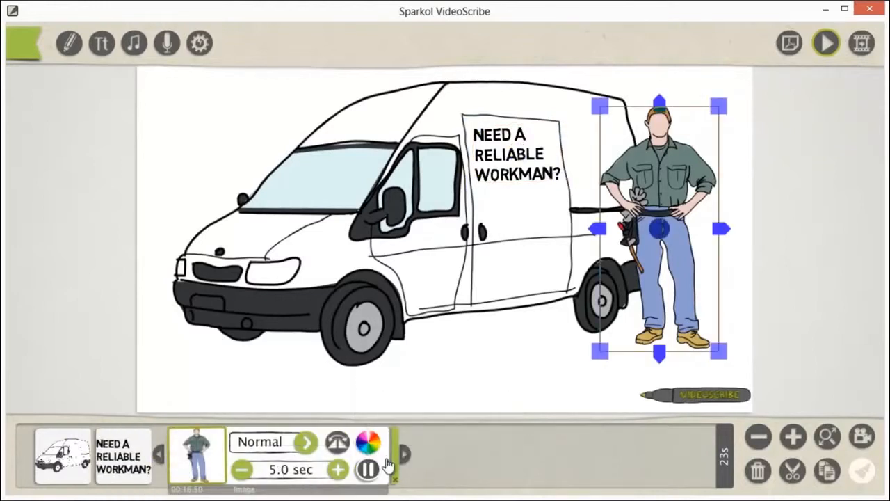
click(132, 455)
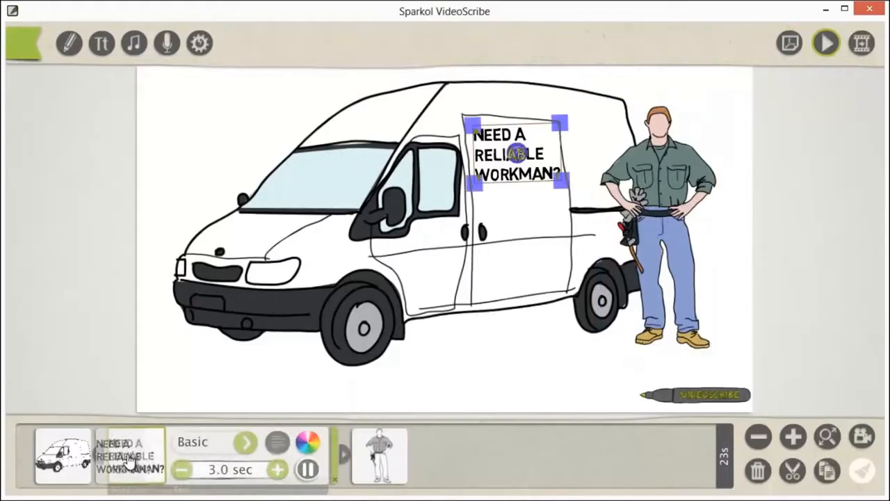
click(82, 450)
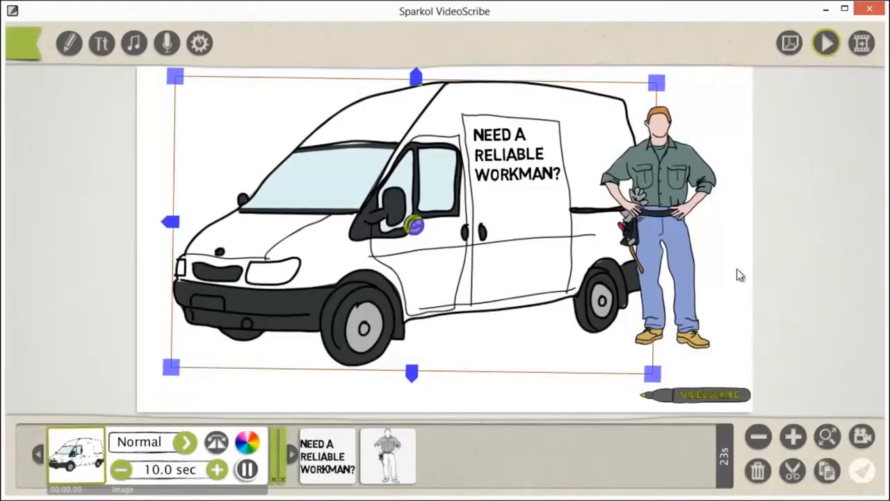
click(831, 43)
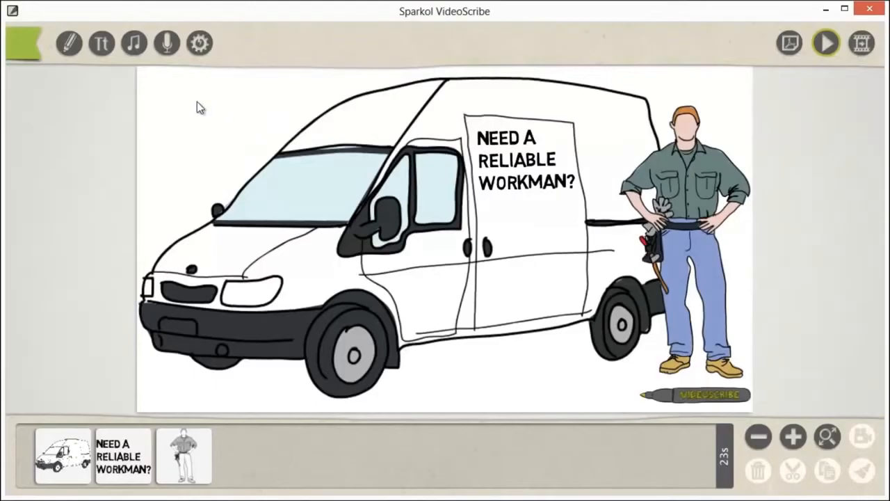
- Browse the music tracks towards the heavy end, sample "Tough Kid" and choose it as the soundtrack
click(134, 46)
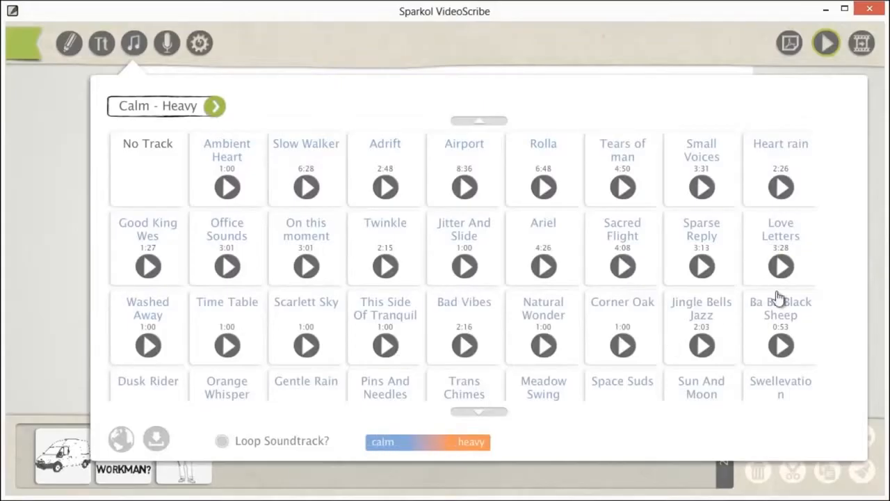
scroll(485, 297, down, 1)
scroll(485, 298, down, 6)
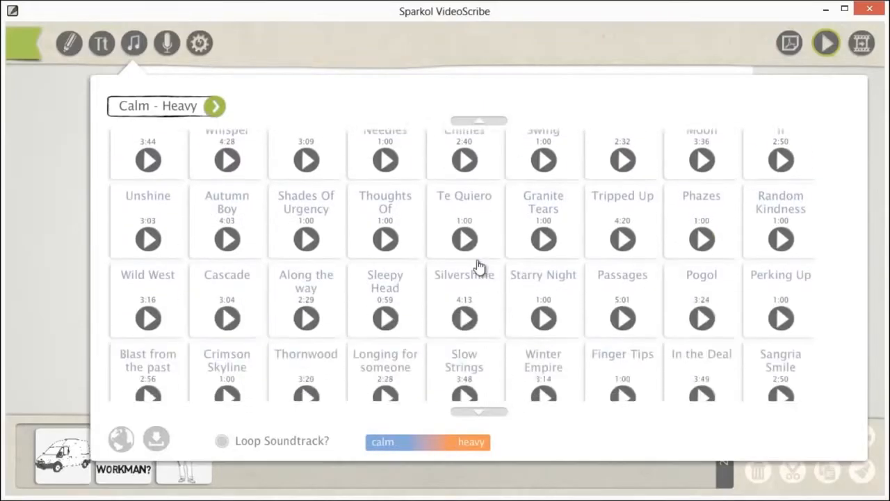
scroll(488, 167, down, 6)
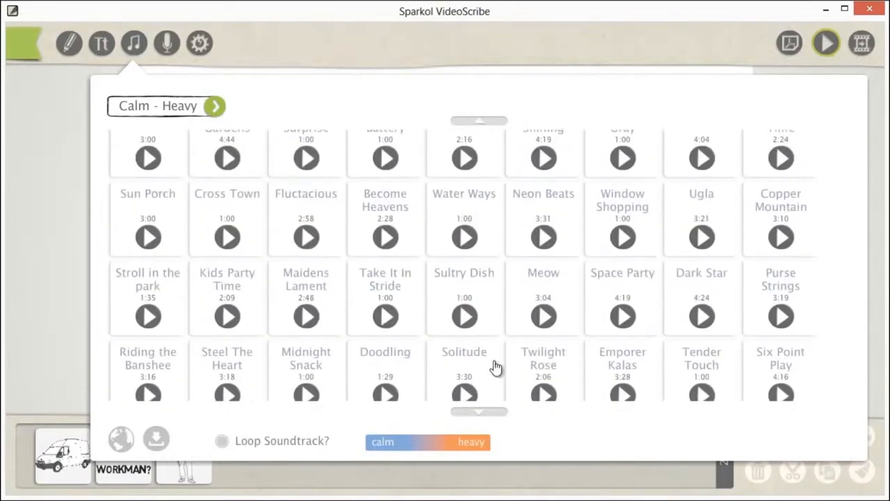
scroll(509, 230, down, 6)
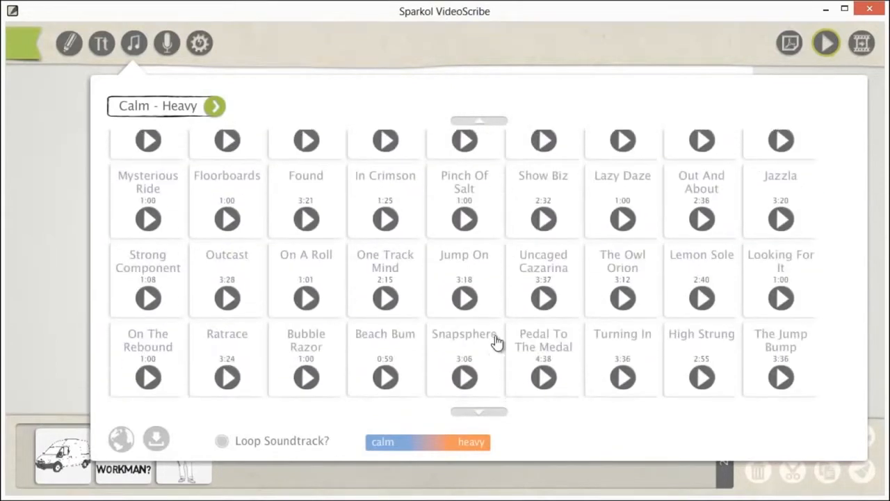
scroll(509, 297, down, 4)
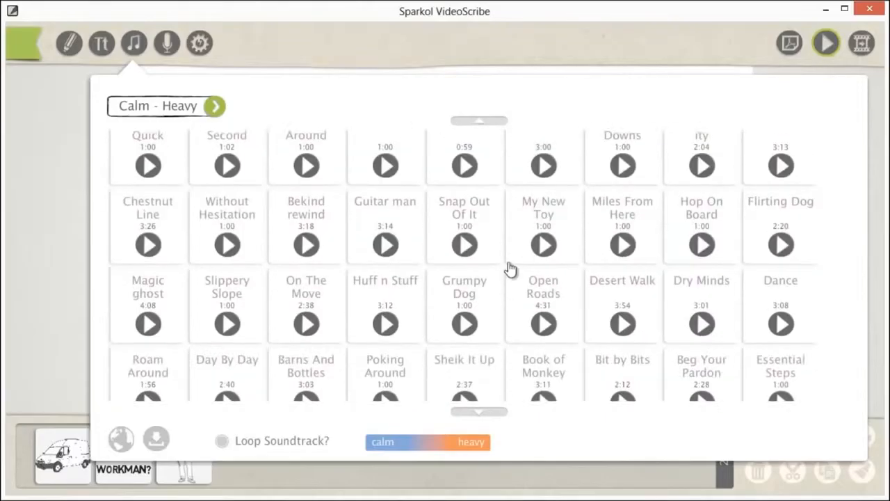
scroll(490, 416, down, 3)
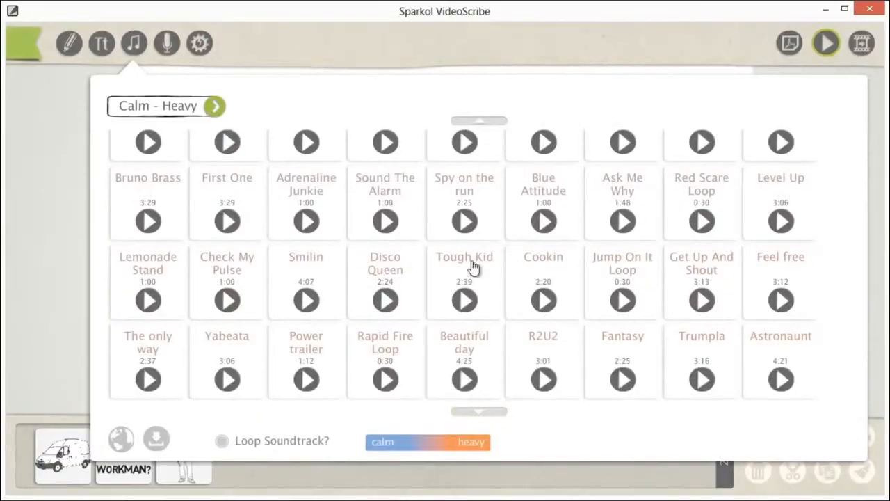
click(465, 303)
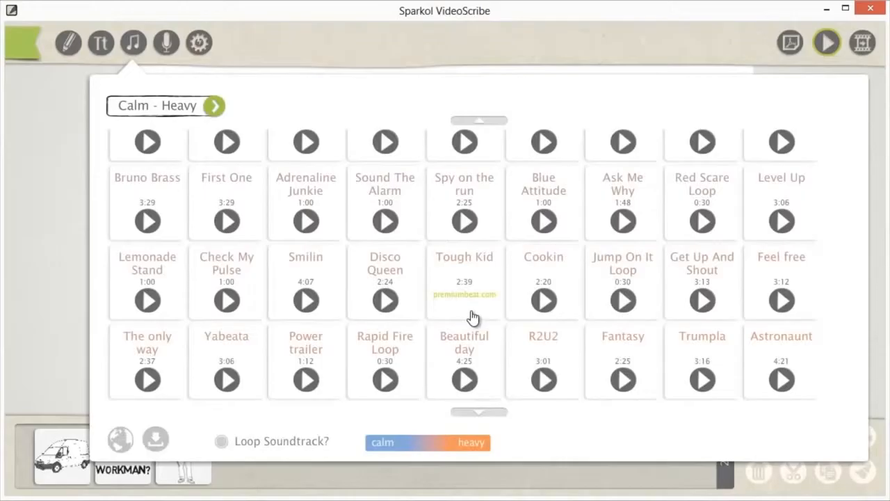
click(478, 263)
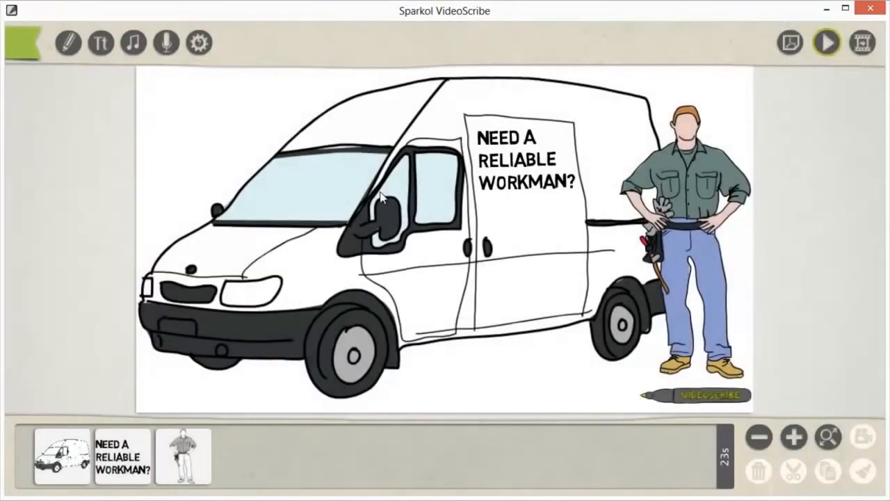
- Preview the scribe with its new soundtrack, and save it under the name "workman" for video creation
click(827, 43)
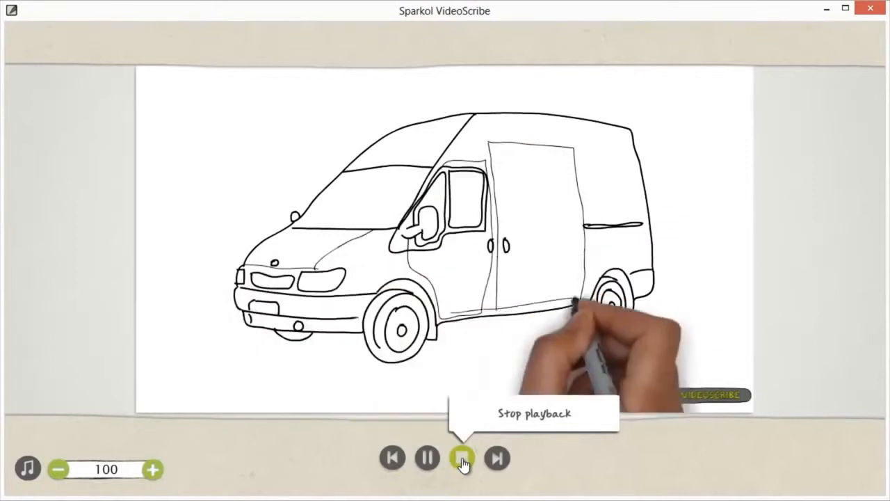
click(462, 459)
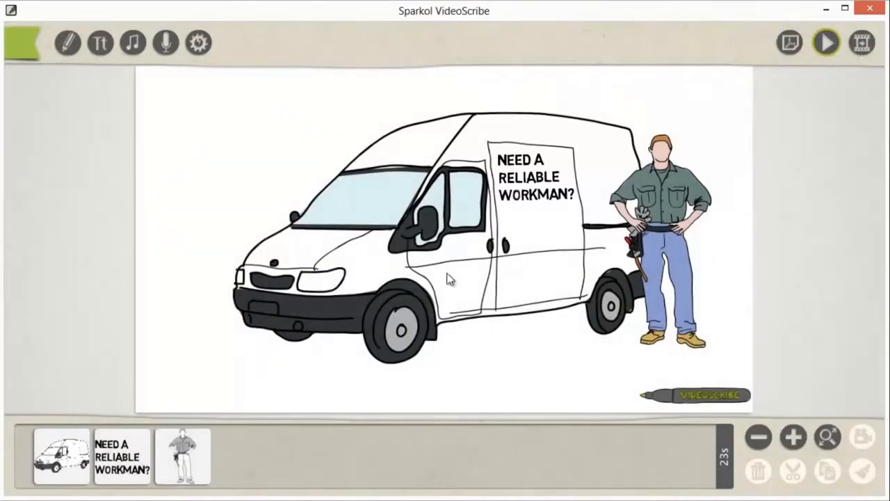
click(862, 43)
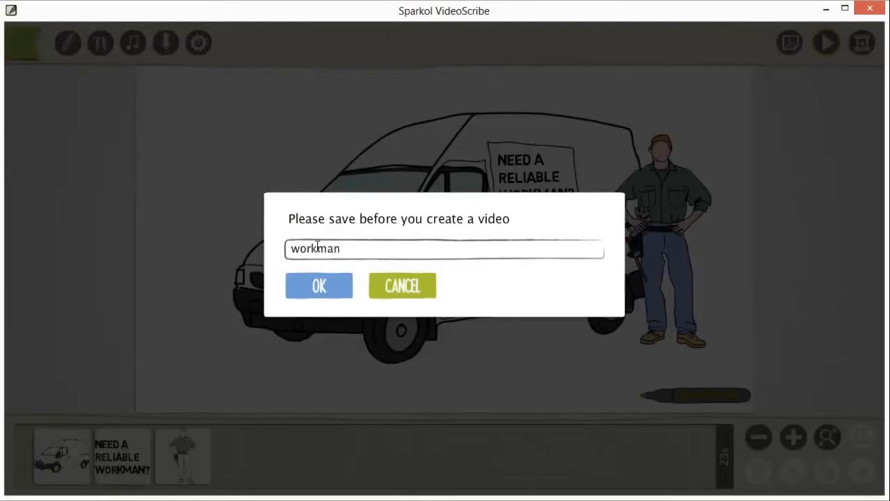
click(323, 285)
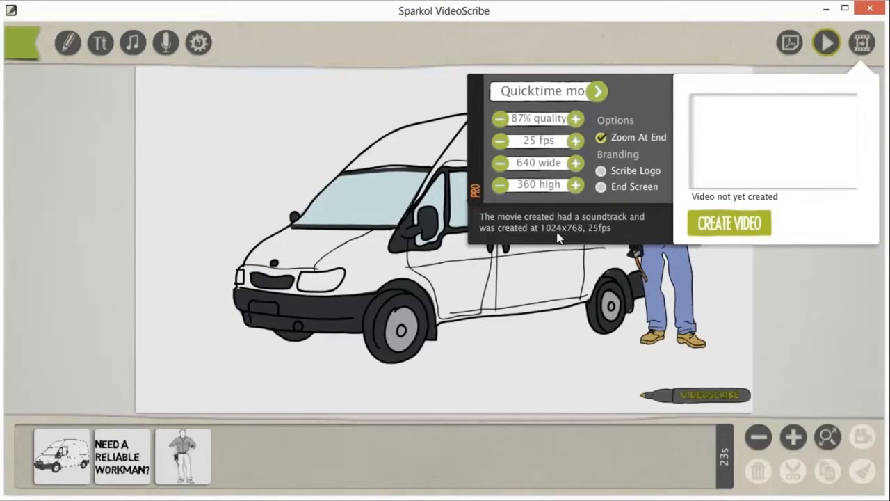
- Look through the available video output formats, including PNG Sequence, JPG Sequence and FLV (Lossless), and return to Quicktime
mouse_move(549, 91)
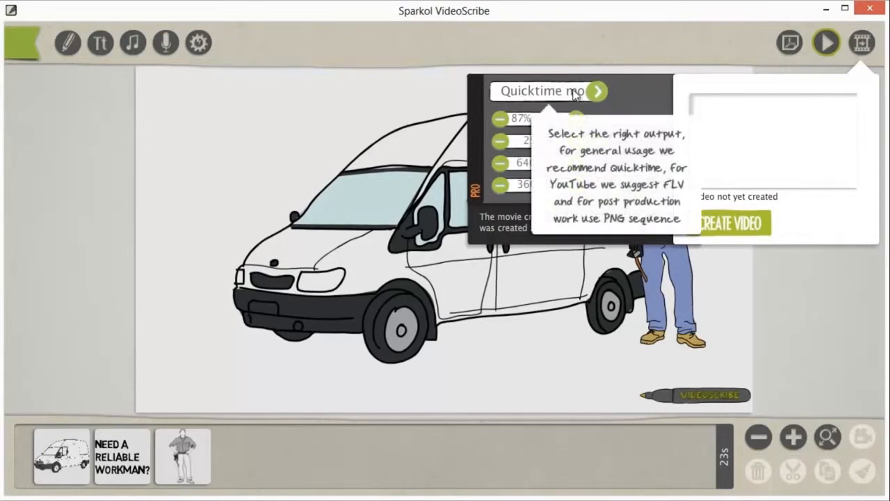
click(598, 92)
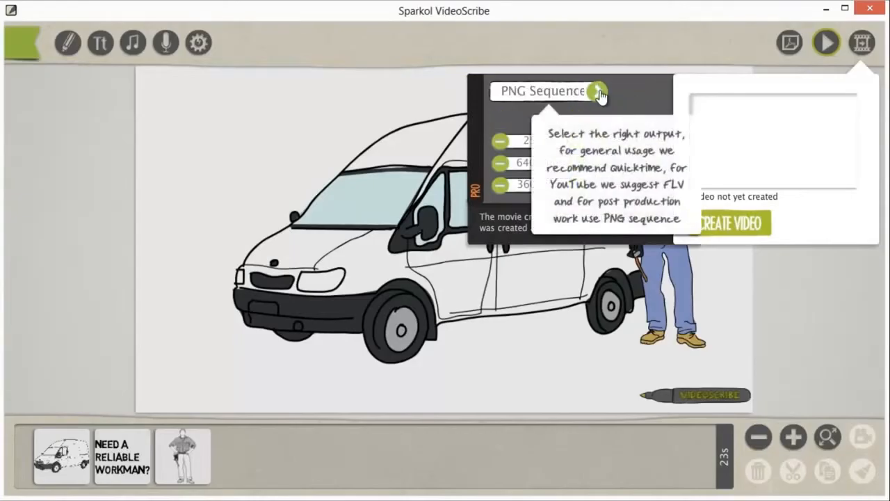
click(598, 92)
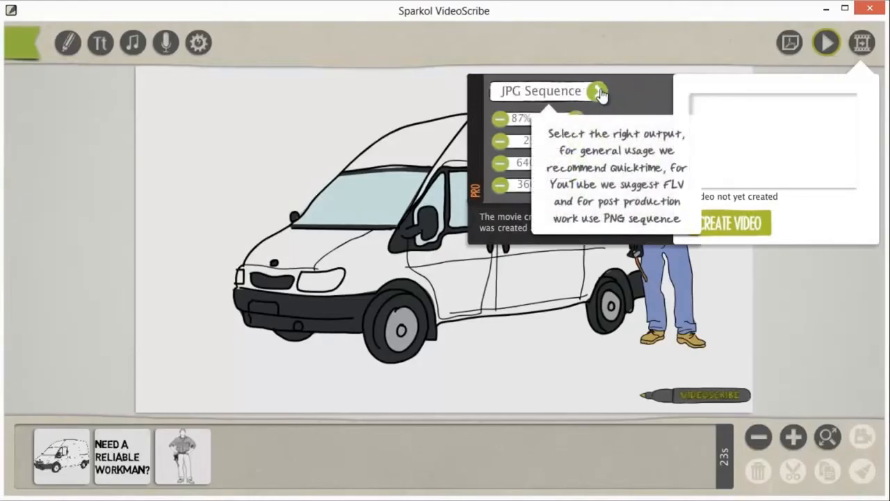
click(598, 92)
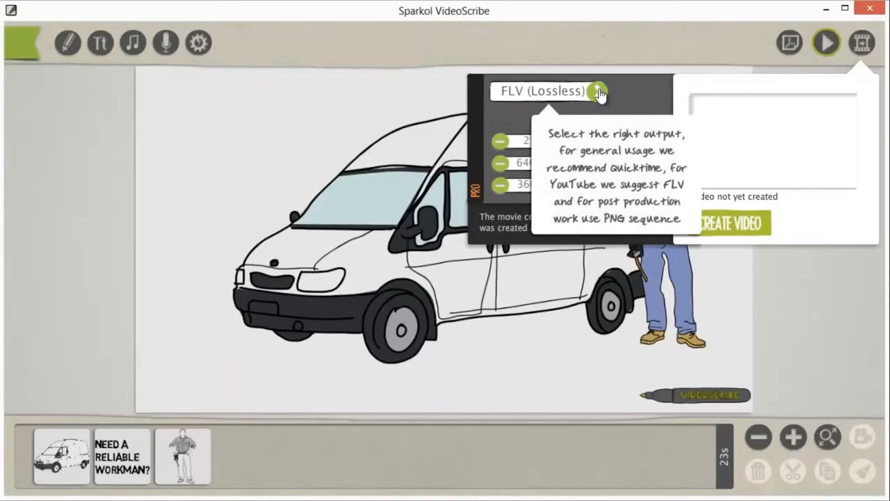
click(598, 91)
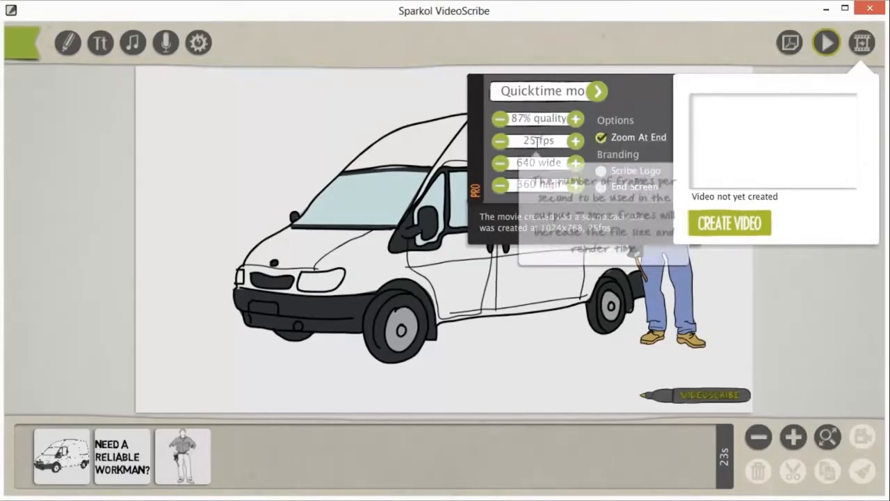
- Set the output video height to 720 and create the Quicktime video
click(533, 183)
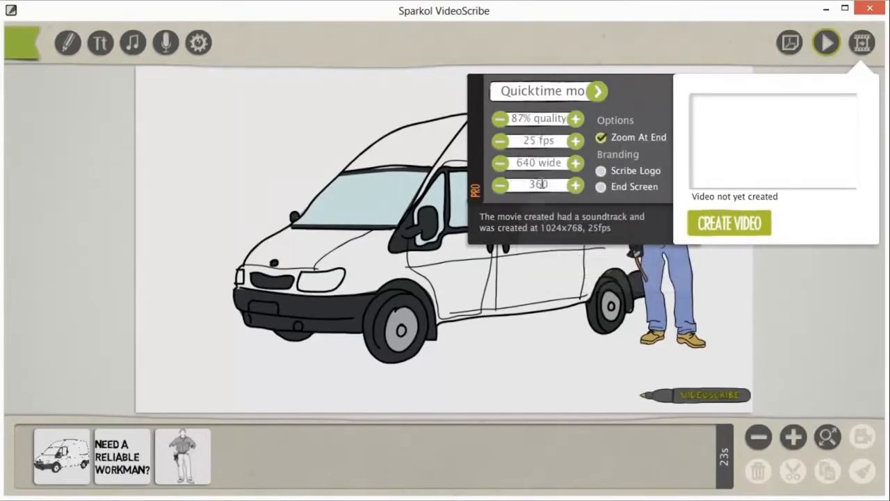
text(720)
key(Return)
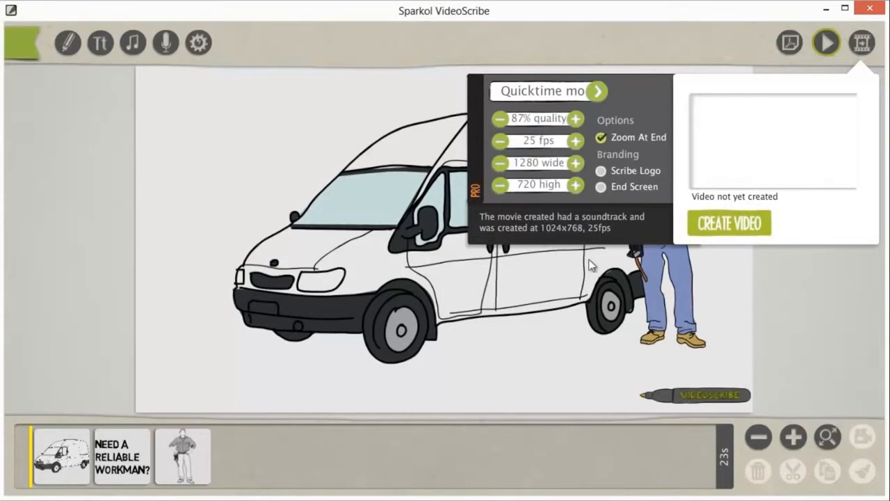
click(730, 223)
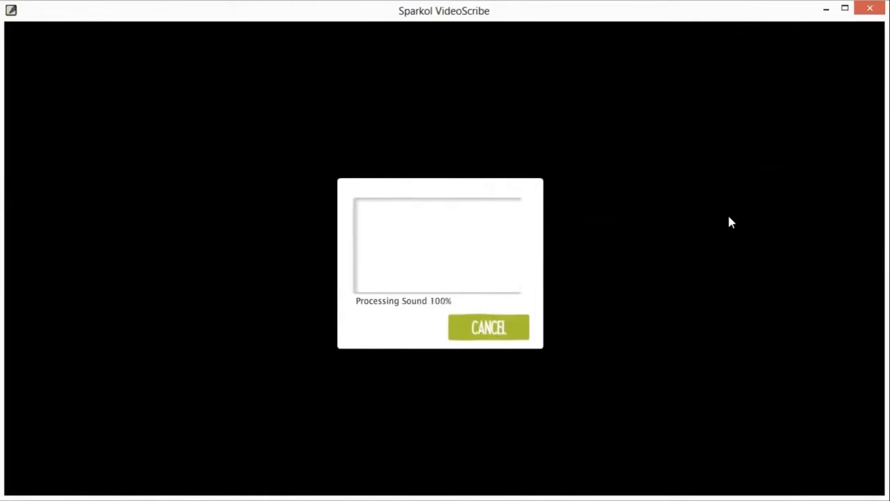